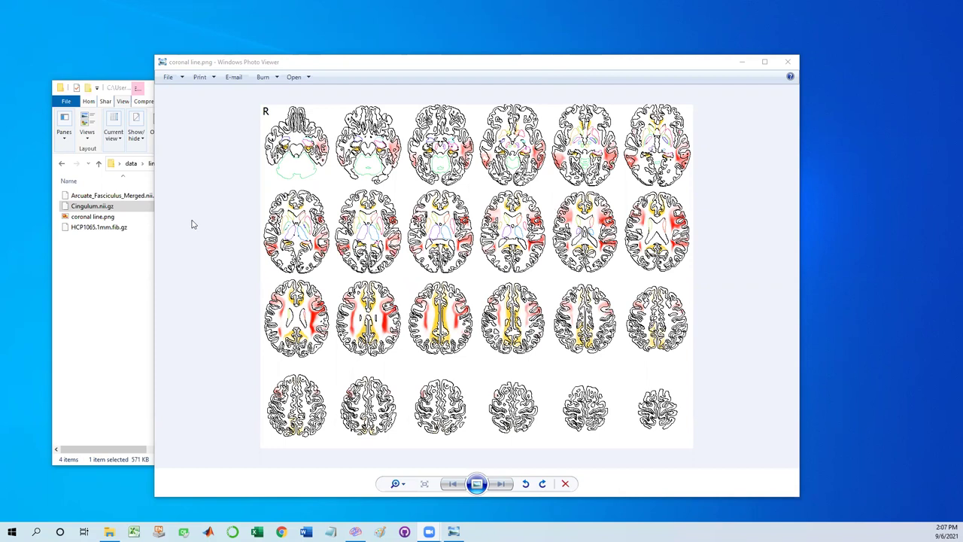
# Step: Bring the data > line art folder window forward beside the reference axial mosaic
pyautogui.click(121, 323)
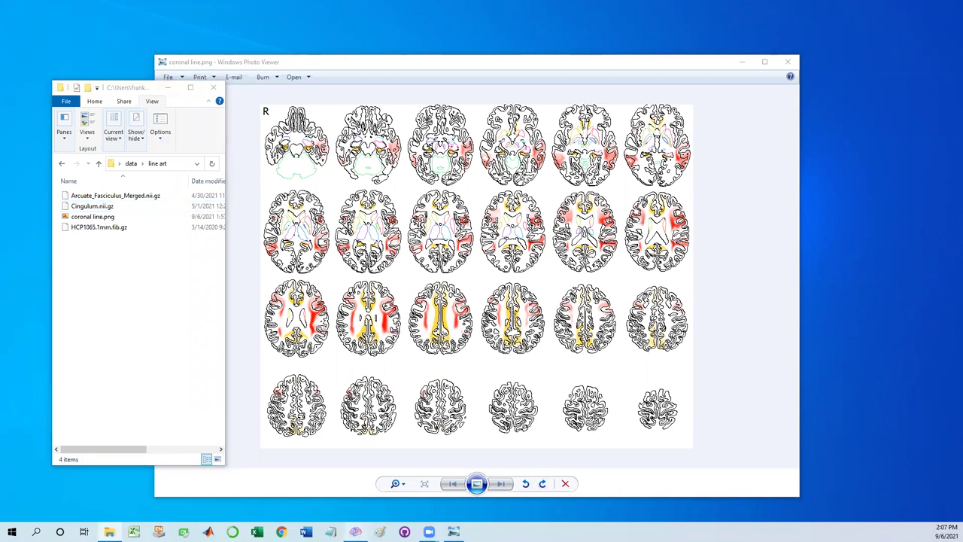
pyautogui.click(117, 204)
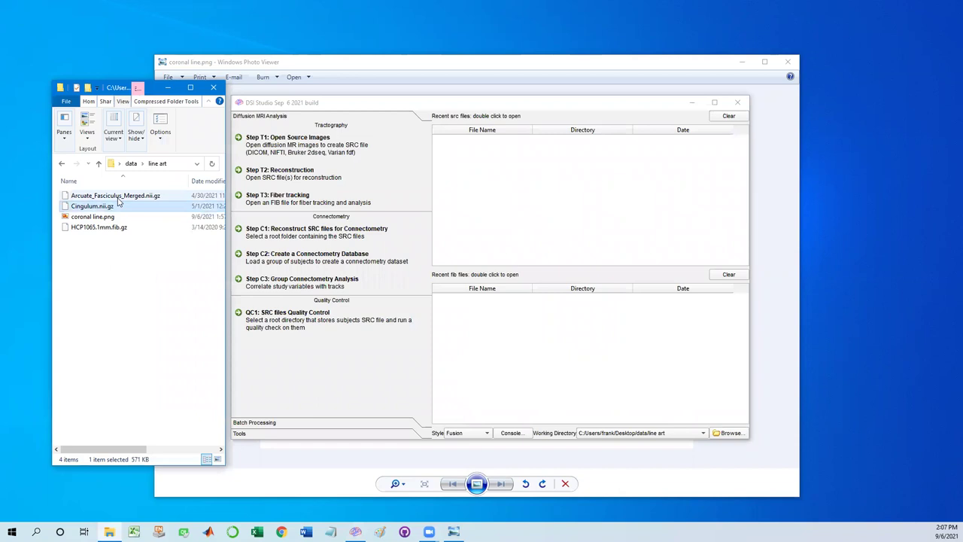
pyautogui.click(109, 196)
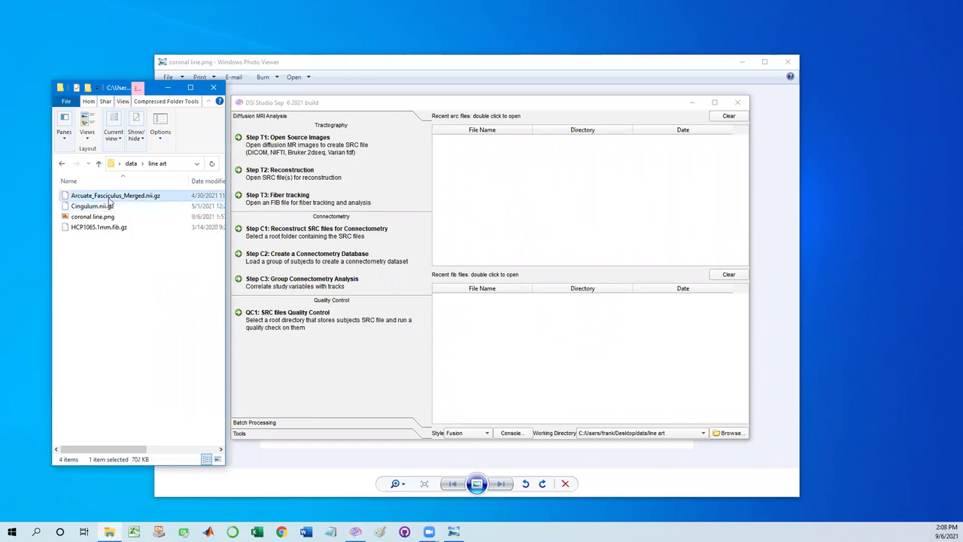
pyautogui.moveTo(109, 201); pyautogui.dragTo(461, 262)
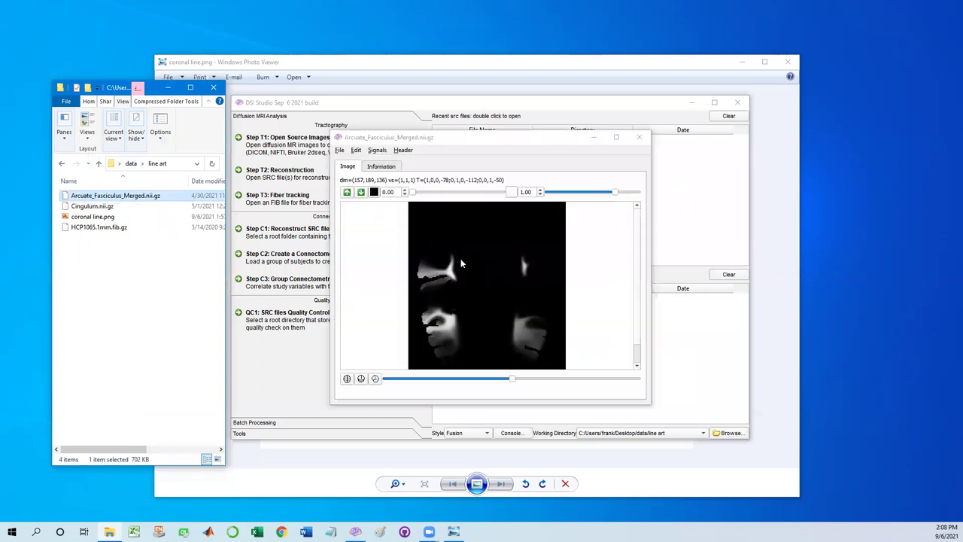
pyautogui.moveTo(511, 379)
pyautogui.mouseDown()
pyautogui.moveTo(639, 379)
pyautogui.moveTo(429, 380)
pyautogui.moveTo(529, 379)
pyautogui.mouseUp()
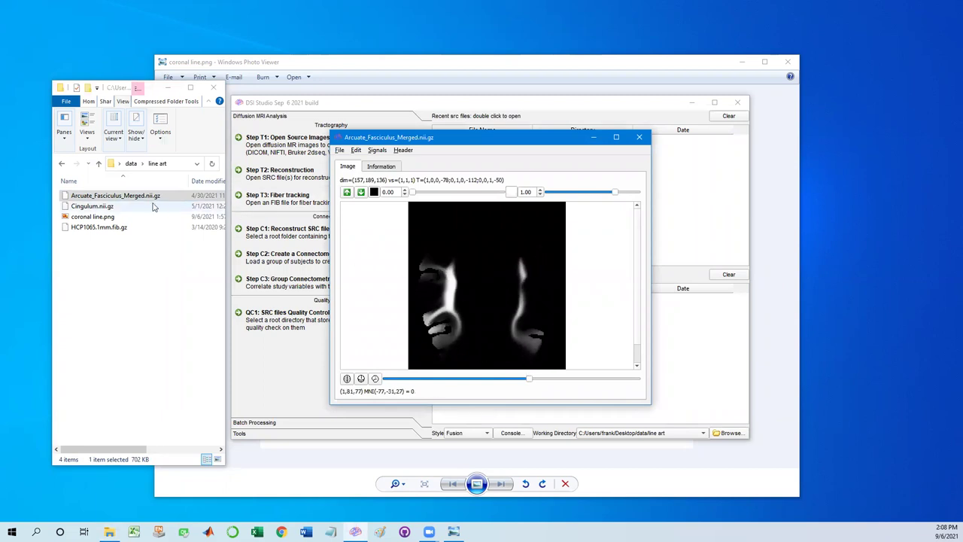
pyautogui.moveTo(105, 206); pyautogui.dragTo(634, 258)
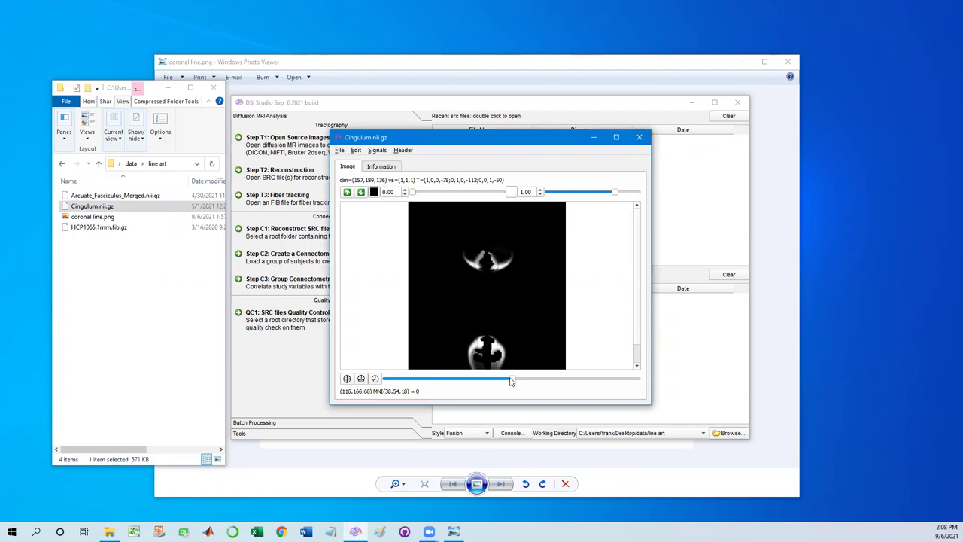
pyautogui.moveTo(510, 381); pyautogui.dragTo(504, 378)
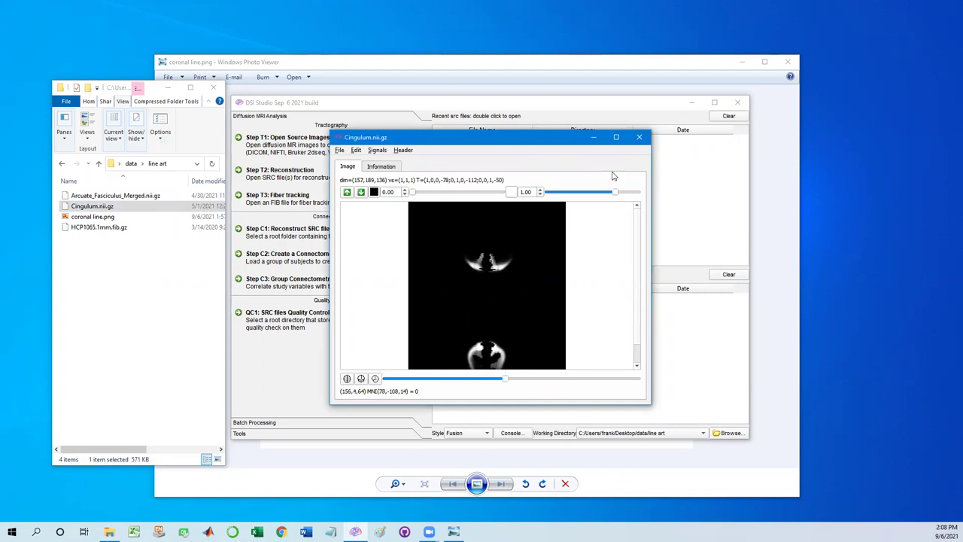
pyautogui.click(639, 137)
# Step: Open the HCP1065.1mm.fib.gz template for fiber tracking and orbit its 3D slice view
pyautogui.click(645, 137)
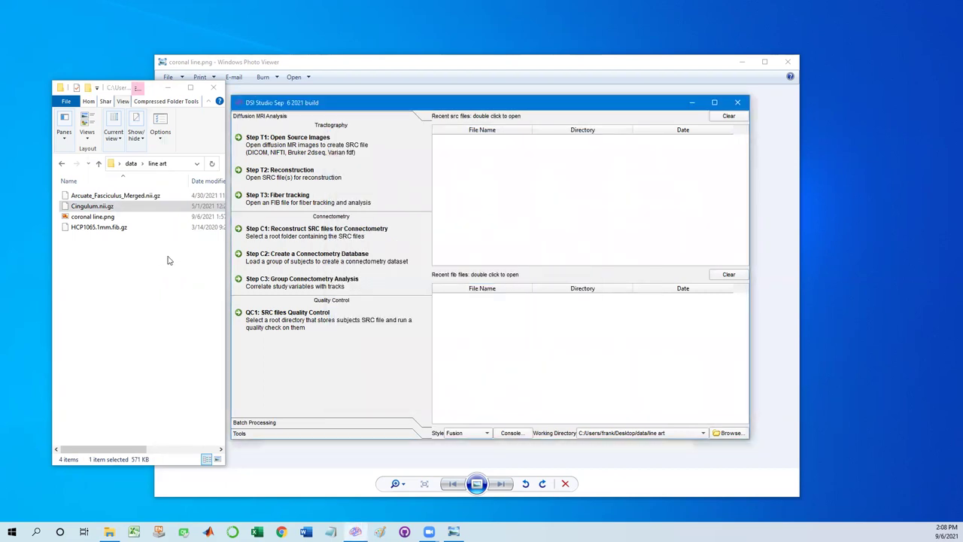
pyautogui.click(106, 227)
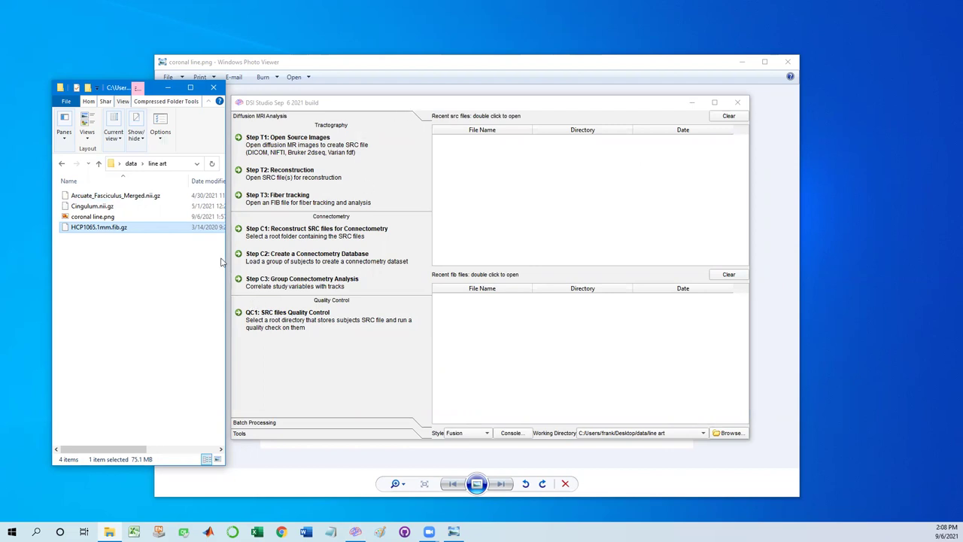
pyautogui.click(358, 208)
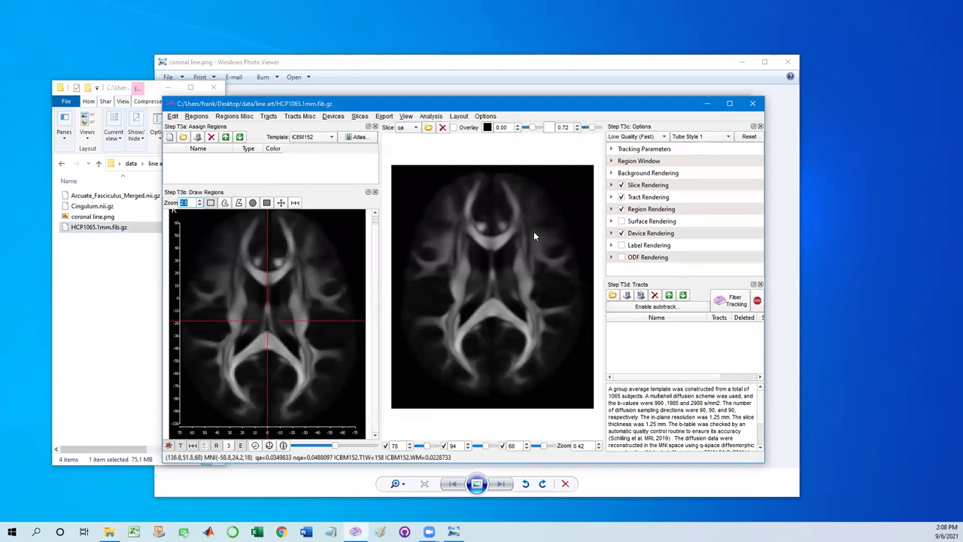
pyautogui.moveTo(533, 231)
pyautogui.mouseDown()
pyautogui.moveTo(453, 303)
pyautogui.moveTo(466, 228)
pyautogui.moveTo(498, 291)
pyautogui.moveTo(542, 291)
pyautogui.moveTo(459, 310)
pyautogui.mouseUp()
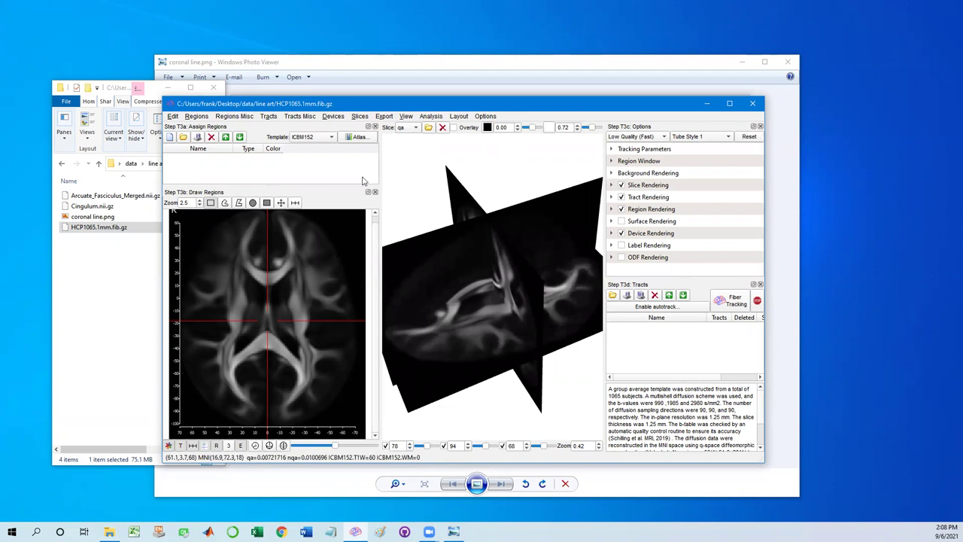
pyautogui.moveTo(406, 106); pyautogui.dragTo(416, 118)
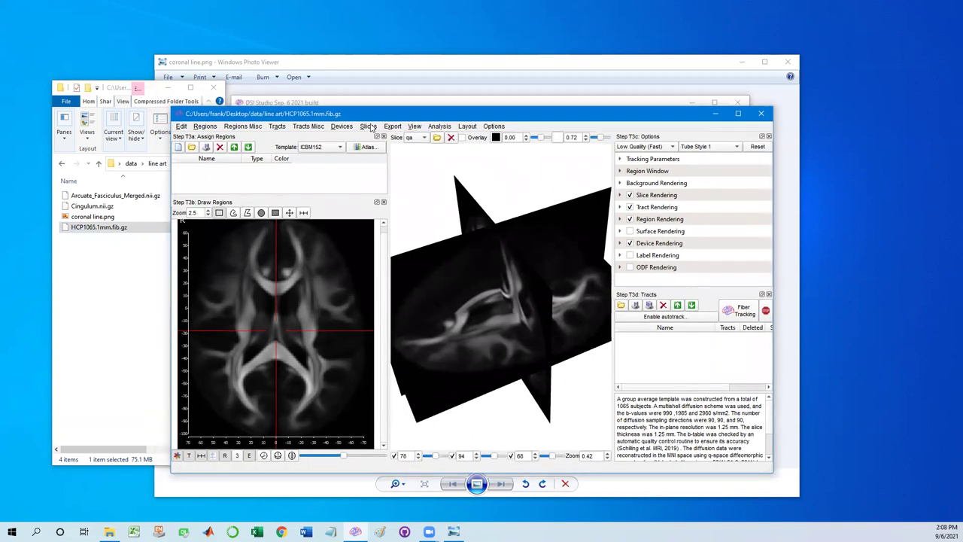
# Step: Insert the Arcuate_Fasciculus_Merged and Cingulum .nii.gz volumes as extra T1/T2W slice images
pyautogui.click(368, 126)
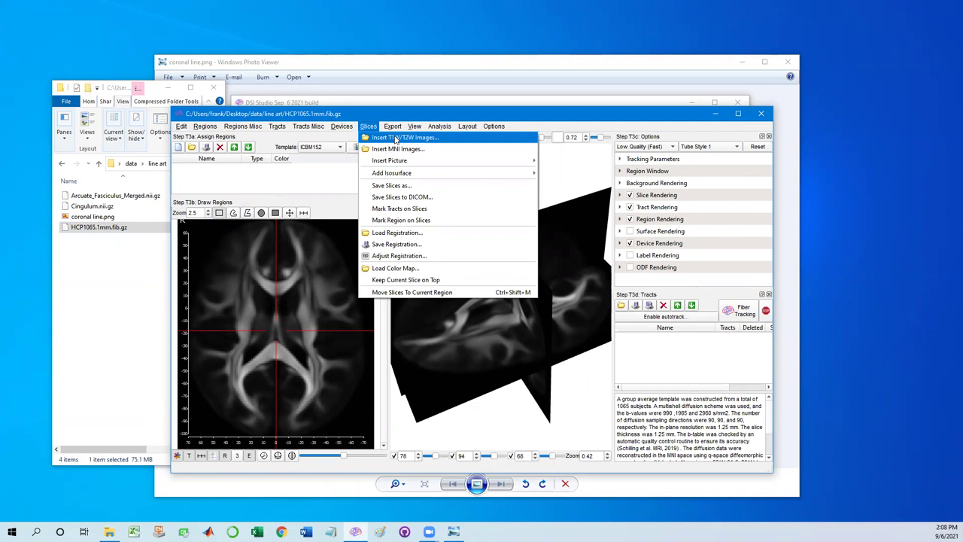
pyautogui.click(395, 139)
pyautogui.moveTo(345, 252); pyautogui.dragTo(184, 128)
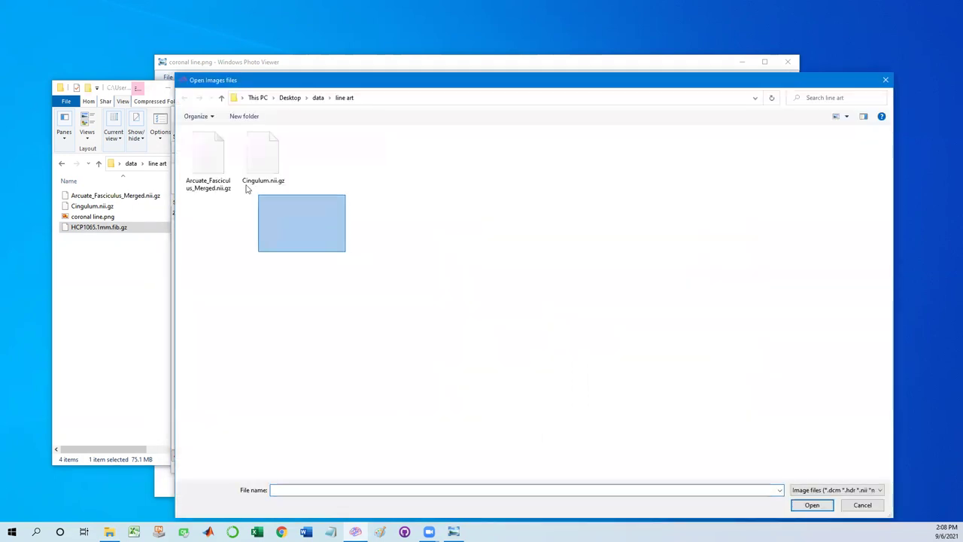
pyautogui.click(807, 508)
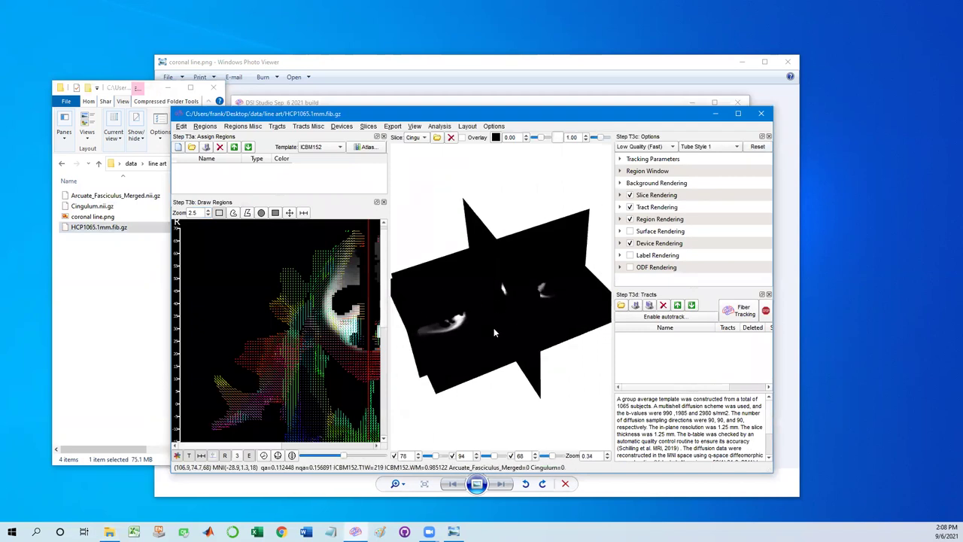
# Step: Switch the displayed slice between the two tract volumes, ending on Arcuate_Fasciculus_Merged
pyautogui.click(425, 138)
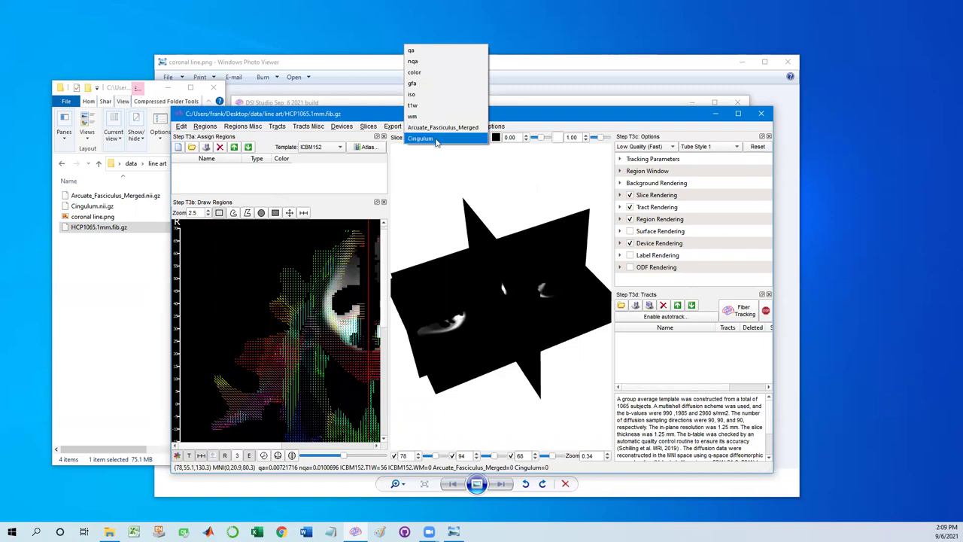
pyautogui.click(441, 128)
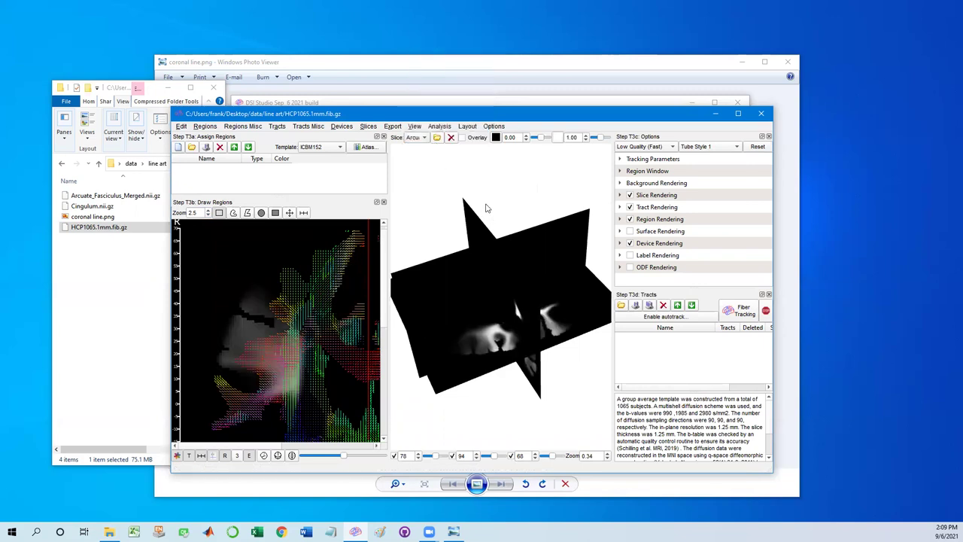
pyautogui.click(418, 137)
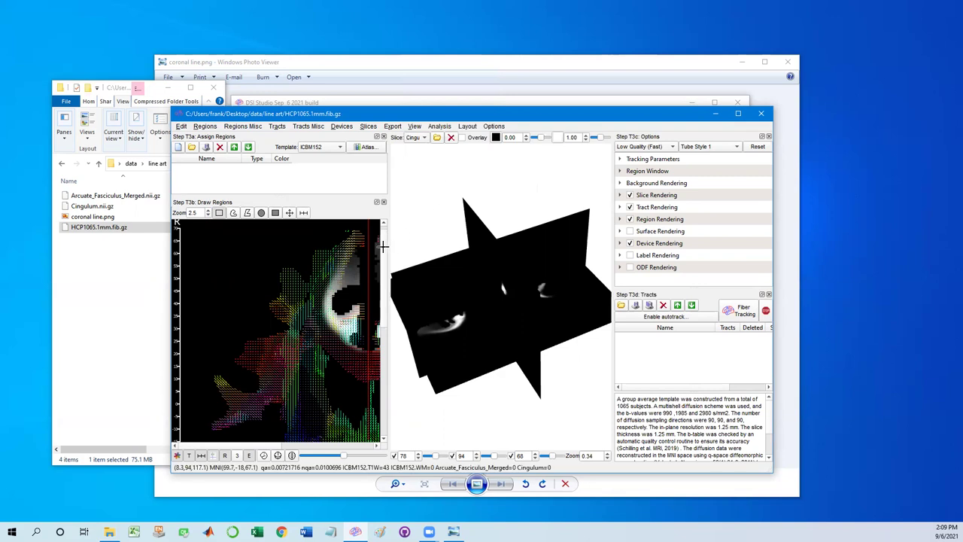
pyautogui.moveTo(385, 248); pyautogui.dragTo(324, 247)
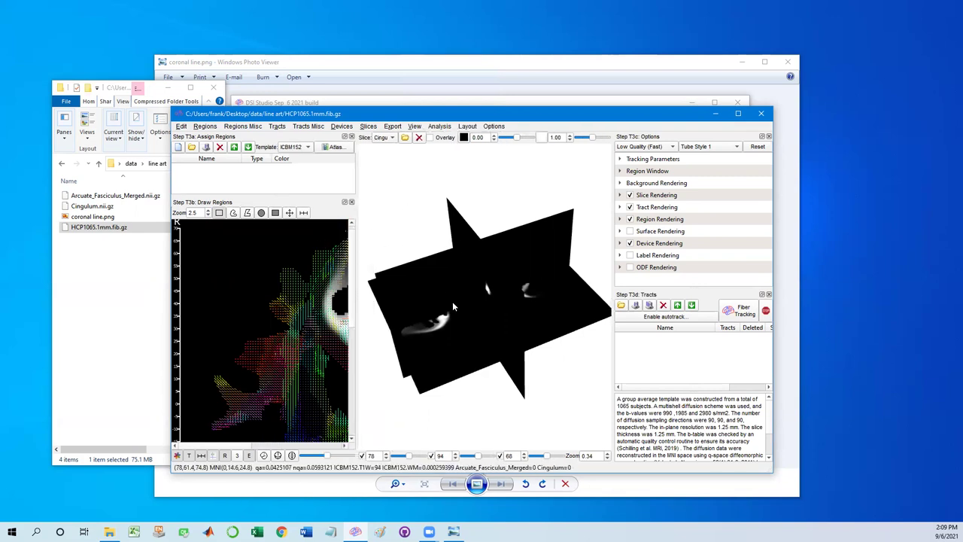
pyautogui.moveTo(452, 301); pyautogui.dragTo(513, 305)
pyautogui.click(383, 139)
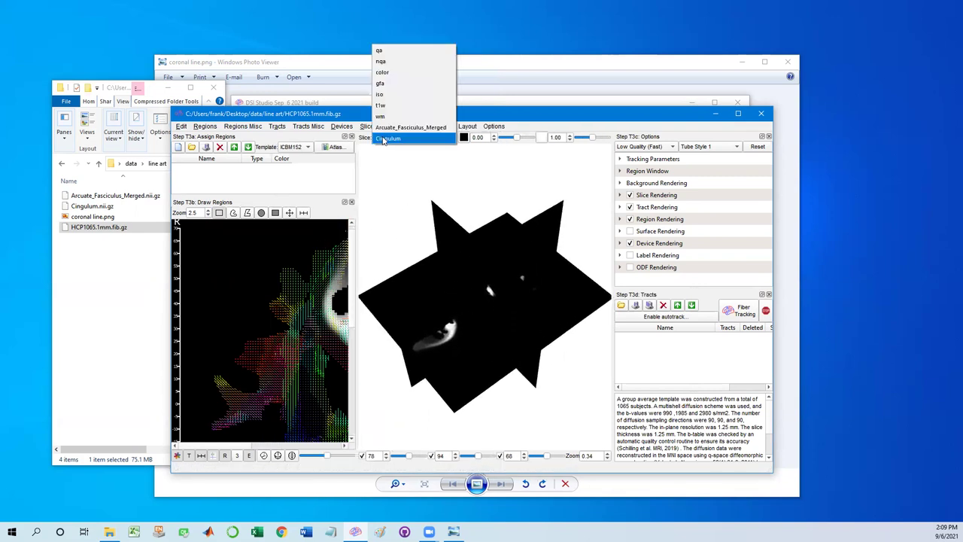
pyautogui.click(391, 127)
# Step: Colour the arcuate slice white-to-red and turn on its Overlay display
pyautogui.click(464, 139)
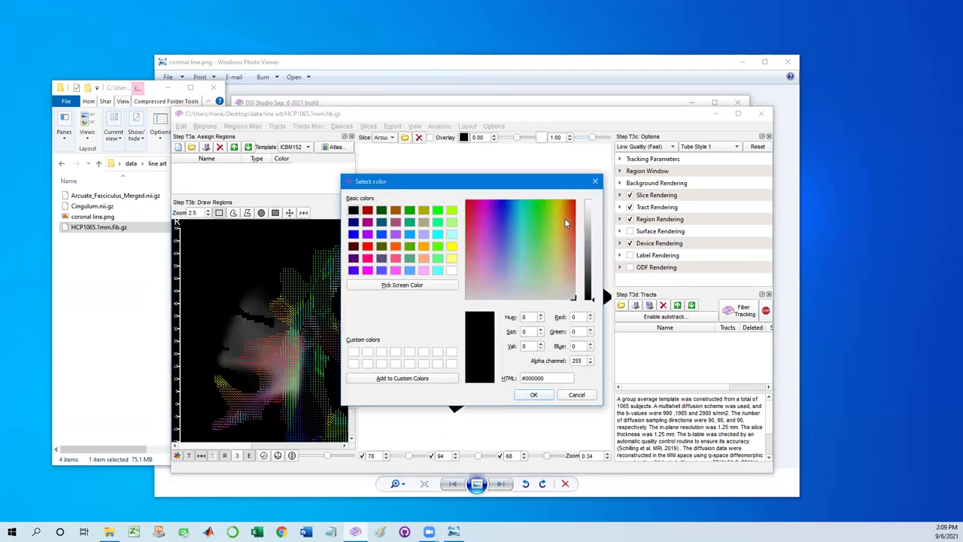
pyautogui.moveTo(566, 223); pyautogui.dragTo(587, 217)
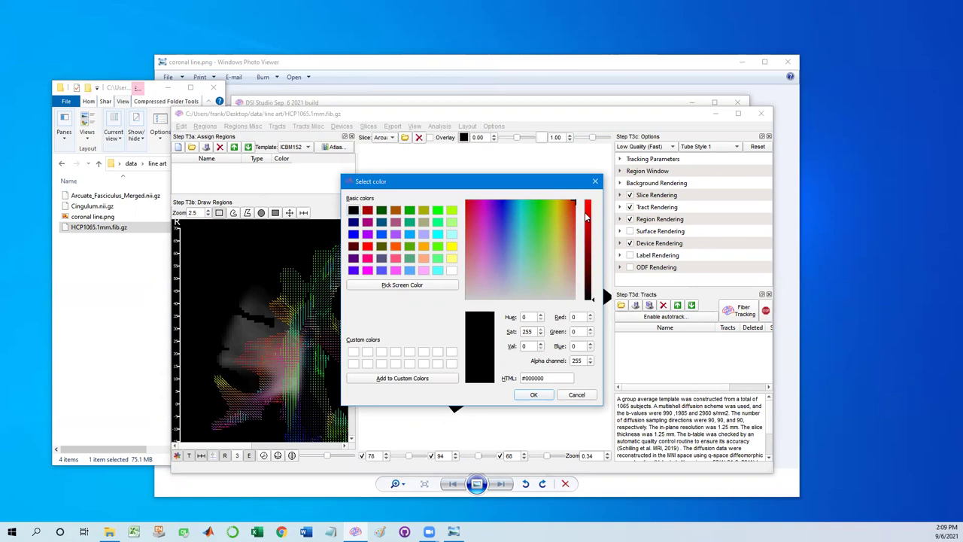
pyautogui.click(552, 231)
pyautogui.click(544, 298)
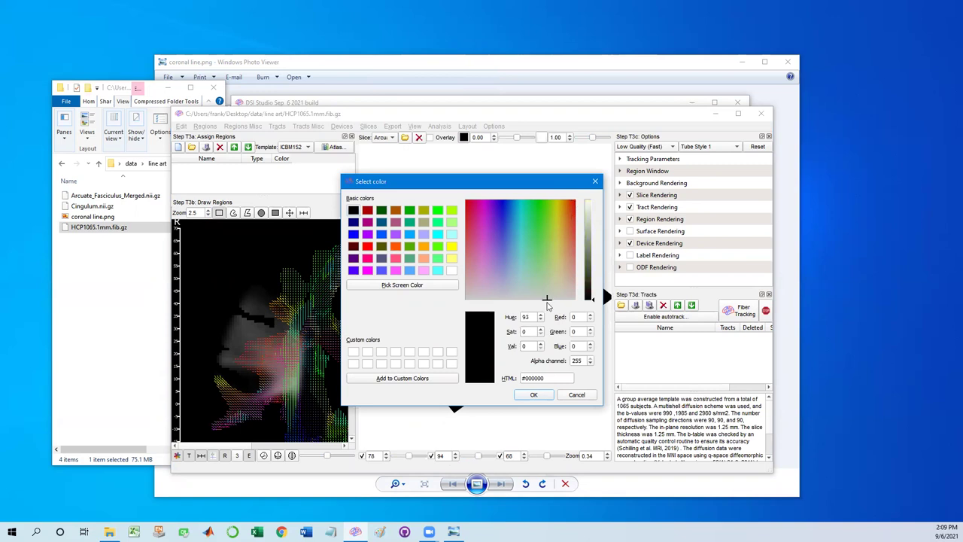
pyautogui.moveTo(595, 219); pyautogui.dragTo(592, 197)
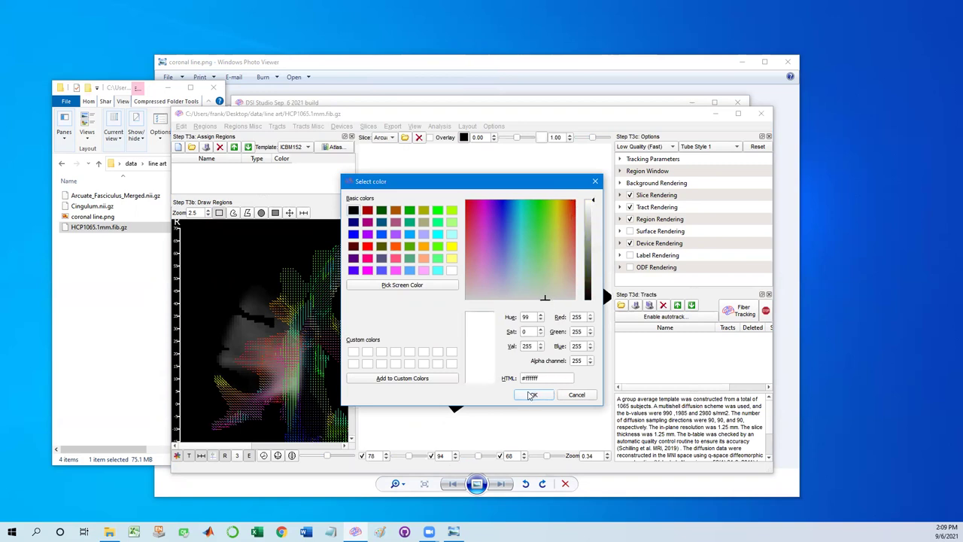
pyautogui.click(530, 394)
pyautogui.click(541, 139)
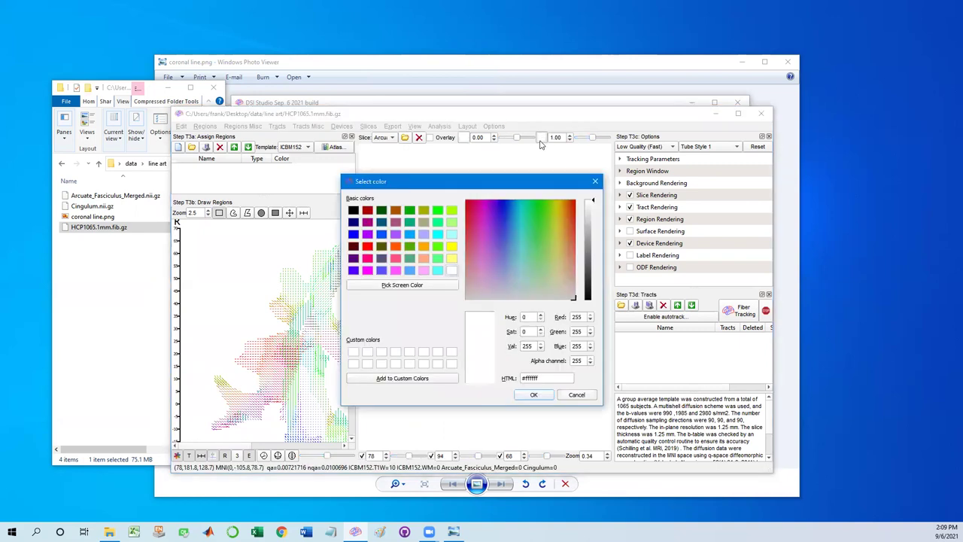
pyautogui.click(567, 212)
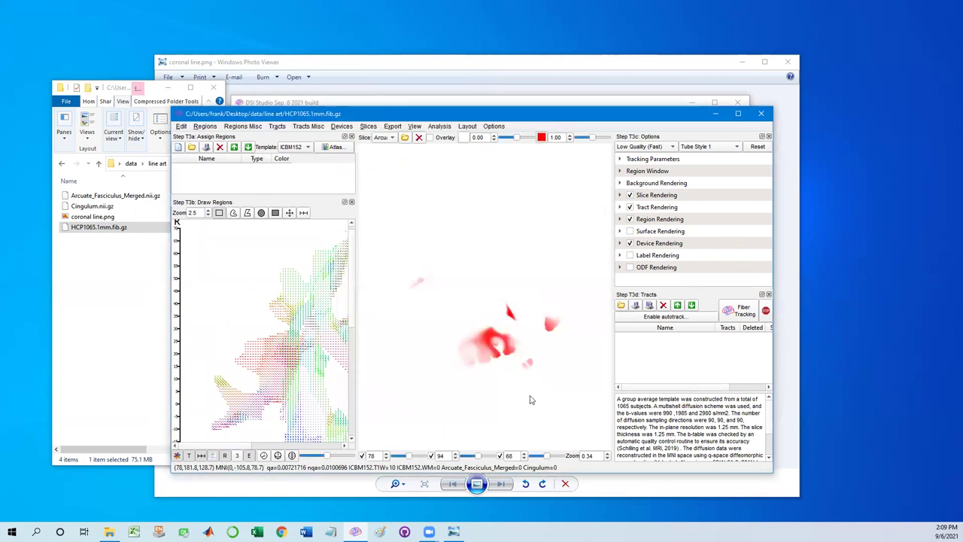
pyautogui.click(532, 394)
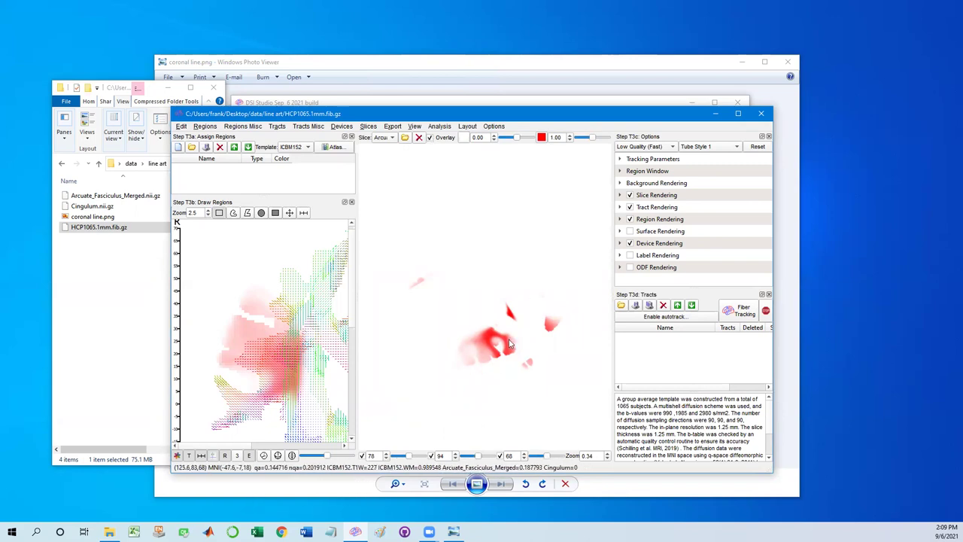
# Step: Colour the Cingulum slice with a white background and a yellow (#ffe51d) bright end
pyautogui.click(390, 138)
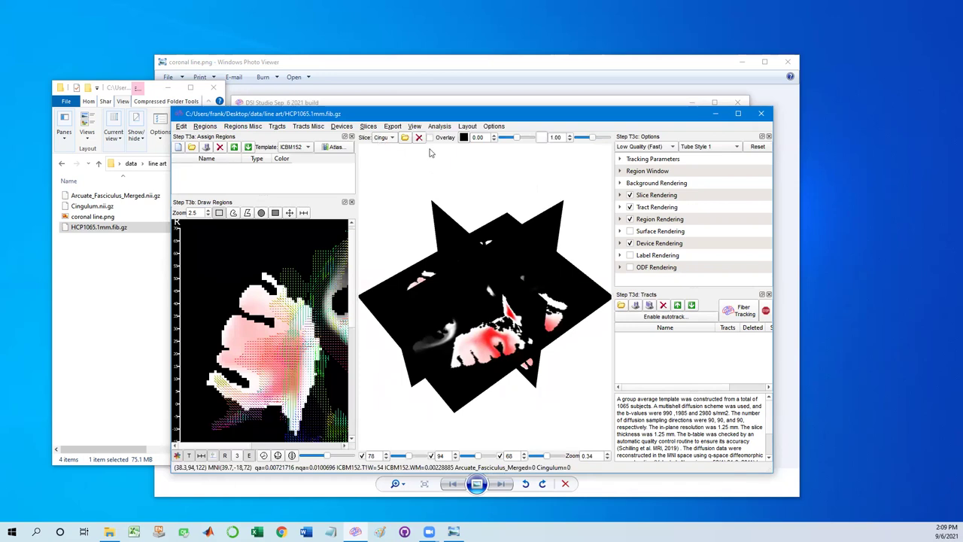
pyautogui.click(463, 137)
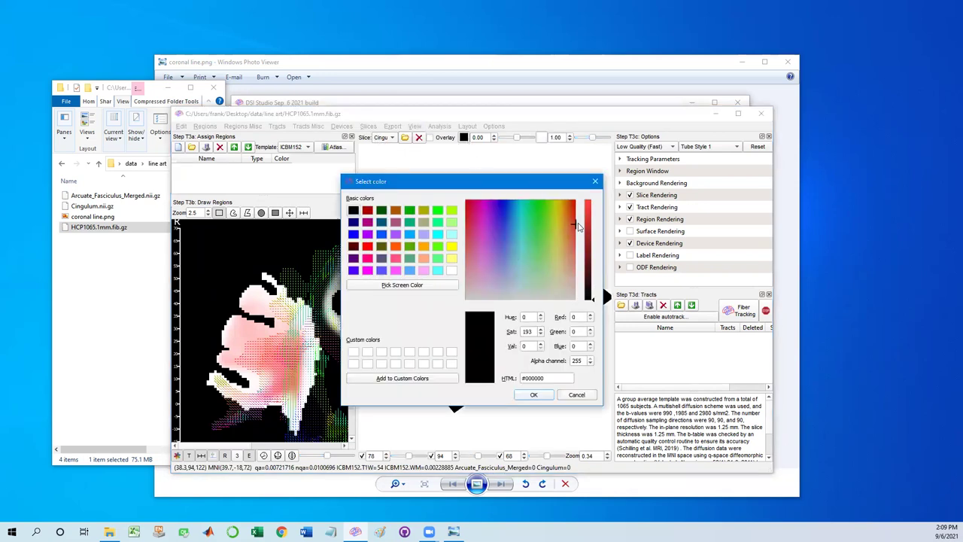
pyautogui.moveTo(587, 258); pyautogui.dragTo(588, 202)
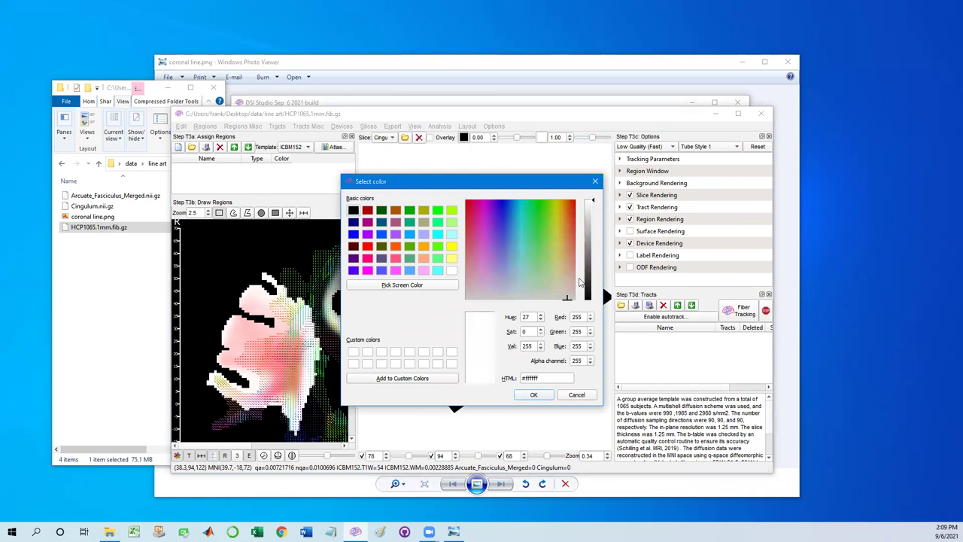
pyautogui.click(534, 394)
pyautogui.click(542, 137)
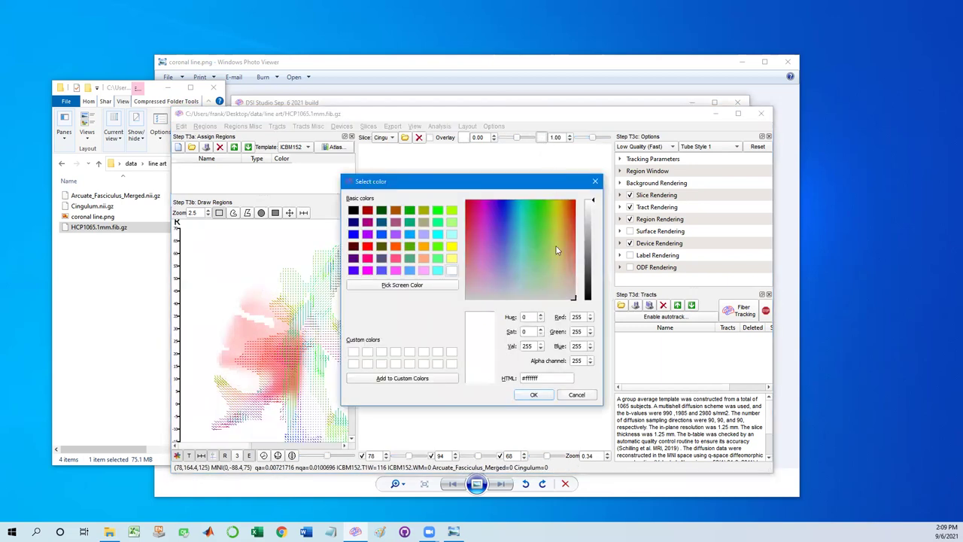
pyautogui.click(558, 212)
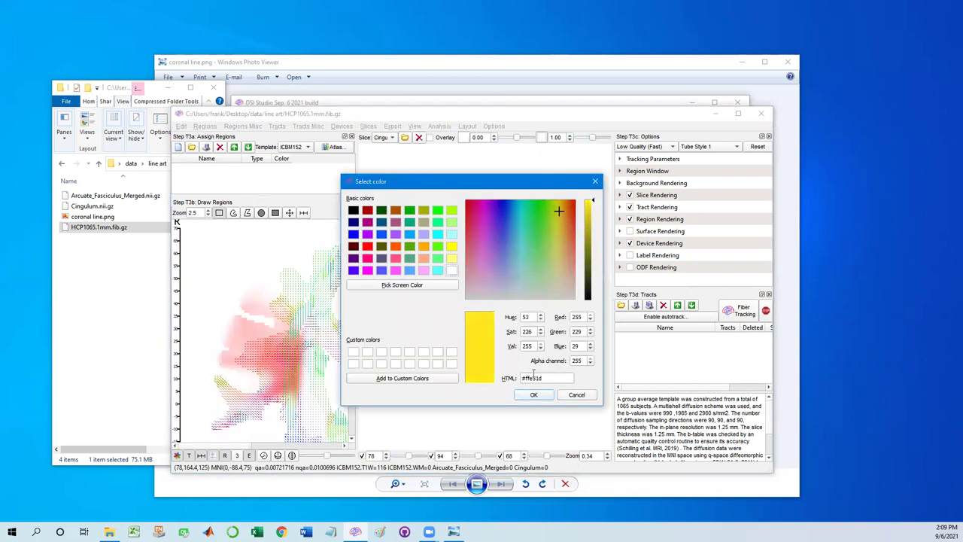
pyautogui.click(533, 396)
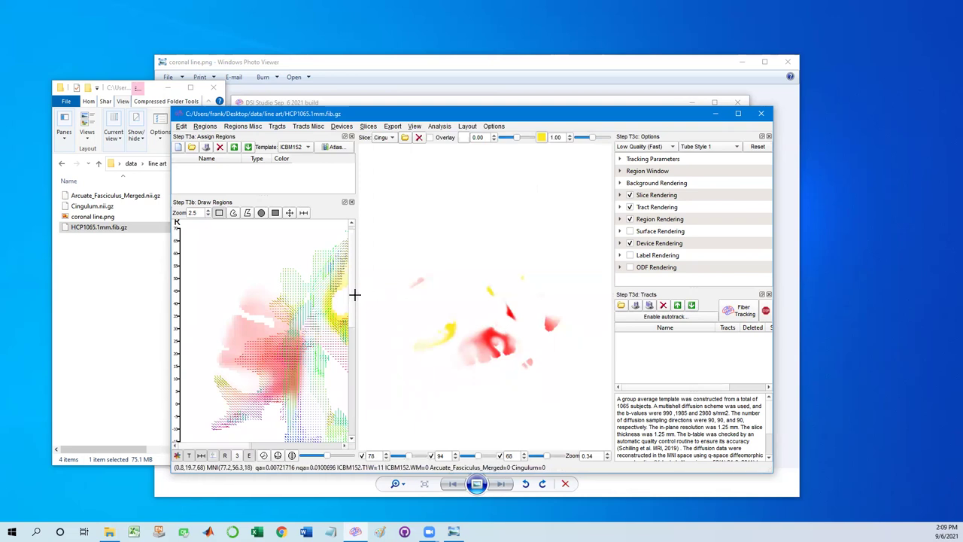
# Step: Widen the Draw Regions panel, zoom out to 2.0, and hide the crosshair lines
pyautogui.moveTo(357, 295); pyautogui.dragTo(419, 294)
pyautogui.scroll(-2, 343, 354)
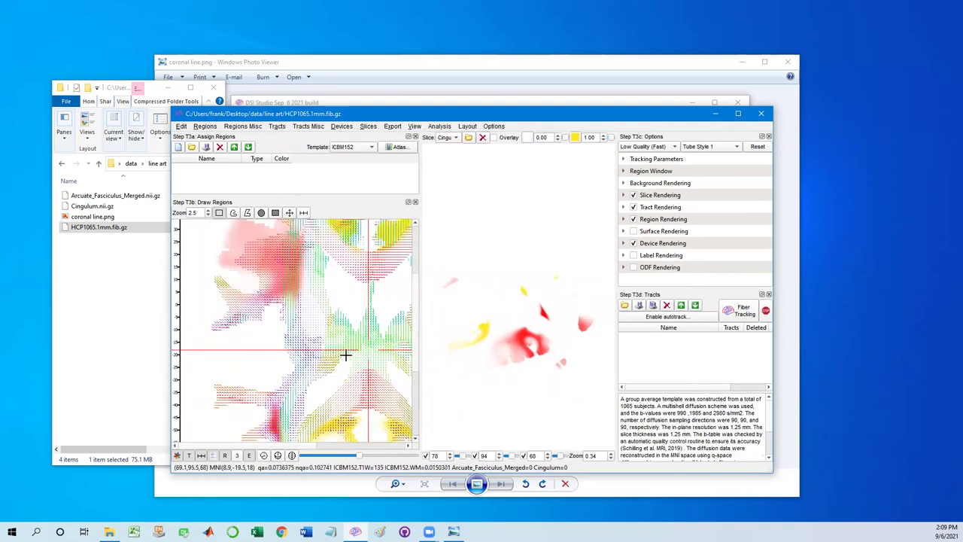
pyautogui.scroll(-2, 346, 361)
pyautogui.scroll(-2, 335, 363)
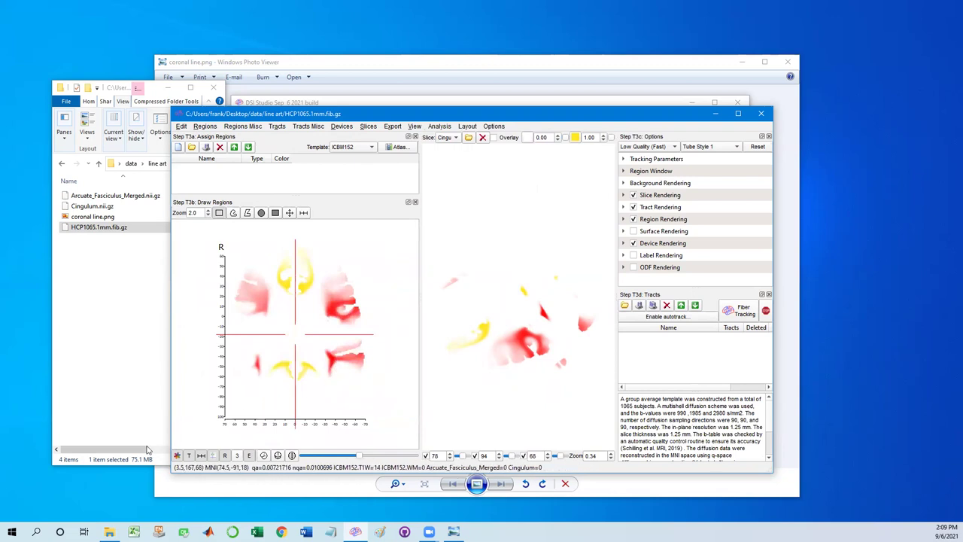
pyautogui.click(213, 456)
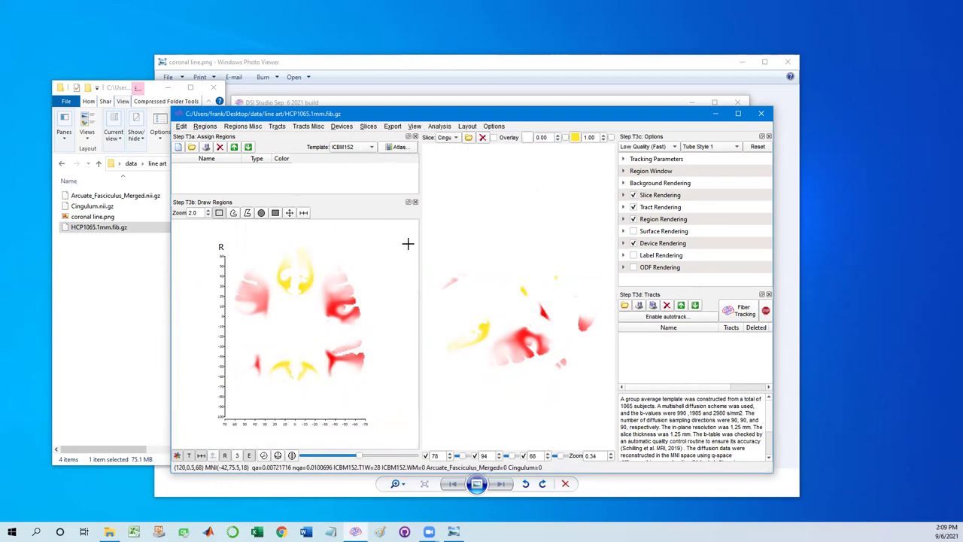
# Step: Add all 23 BrainSeg atlas regions, White_Matter through Hippocampus_Right, through the Atlas dialog
pyautogui.click(401, 149)
pyautogui.click(434, 188)
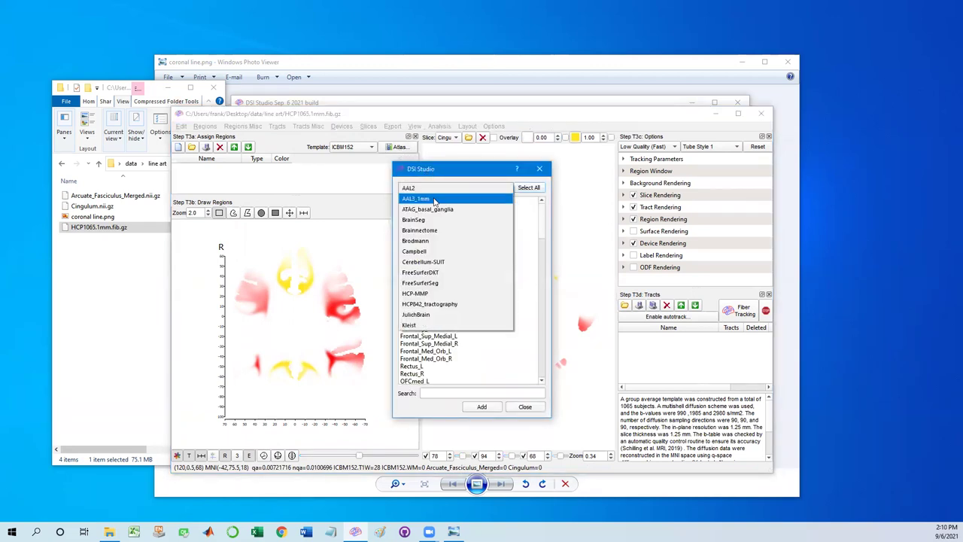
pyautogui.click(438, 220)
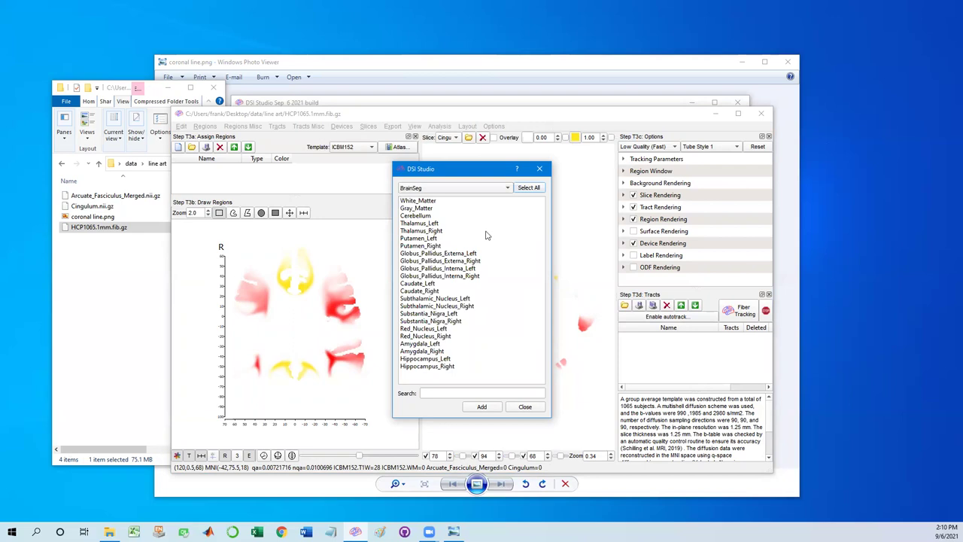
pyautogui.click(434, 201)
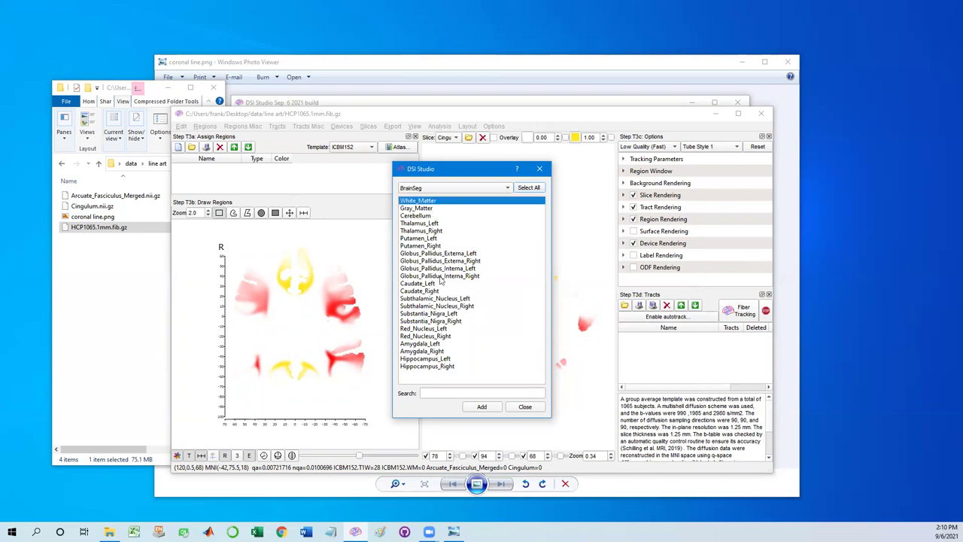
pyautogui.click(529, 190)
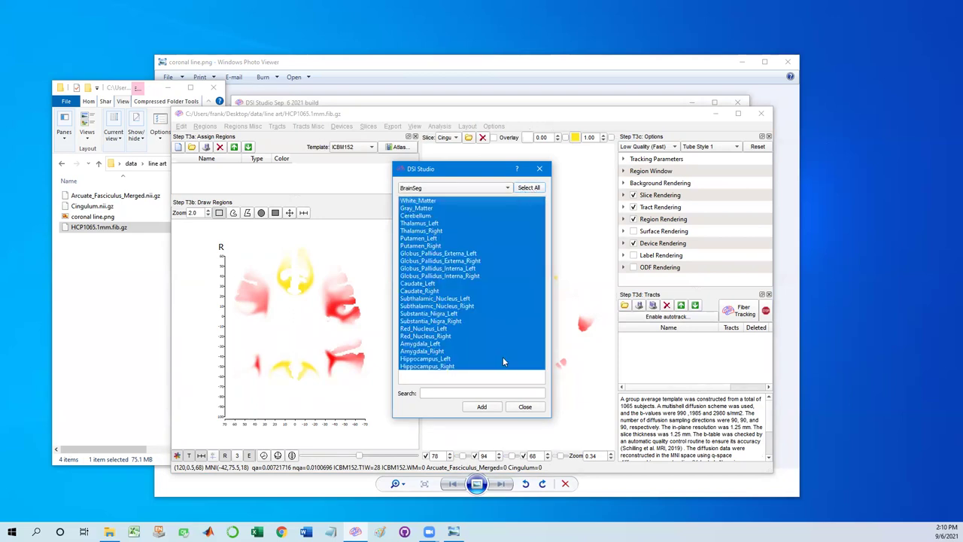
pyautogui.click(482, 407)
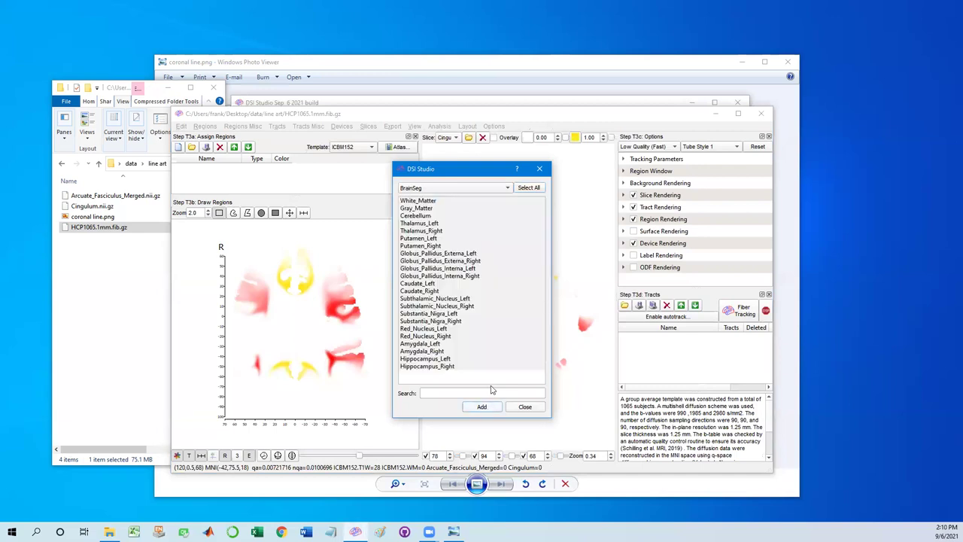
pyautogui.click(525, 407)
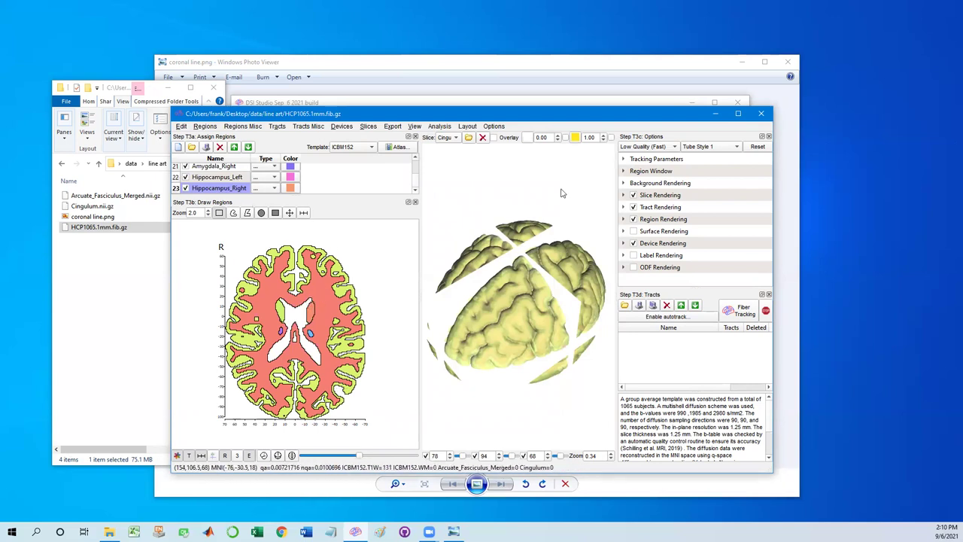
# Step: Draw the regions as edge outlines and enlarge the region list
pyautogui.click(624, 173)
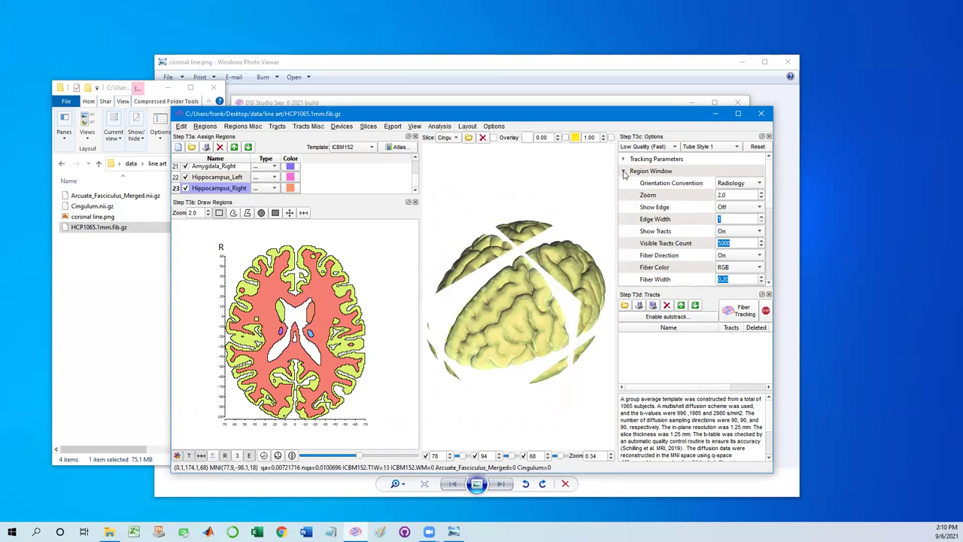
pyautogui.click(737, 208)
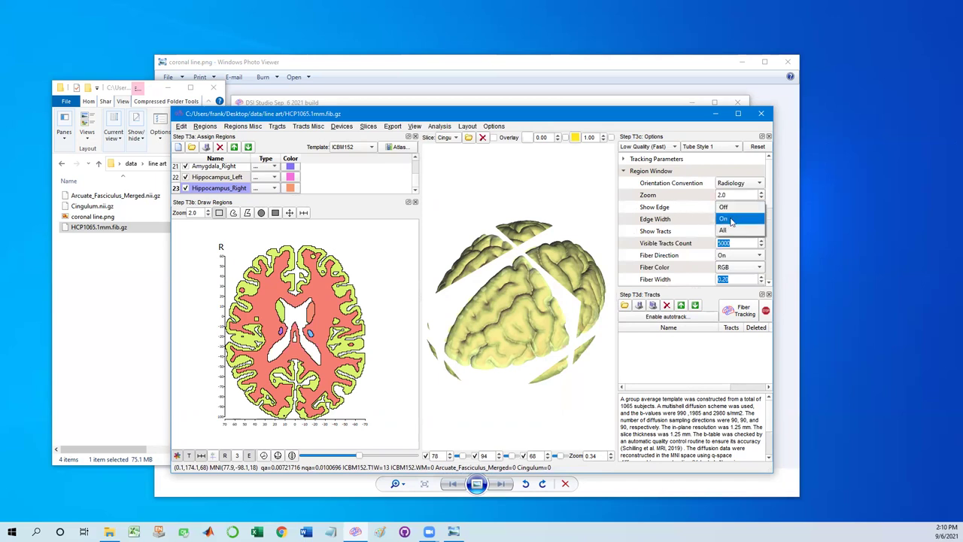
pyautogui.click(730, 220)
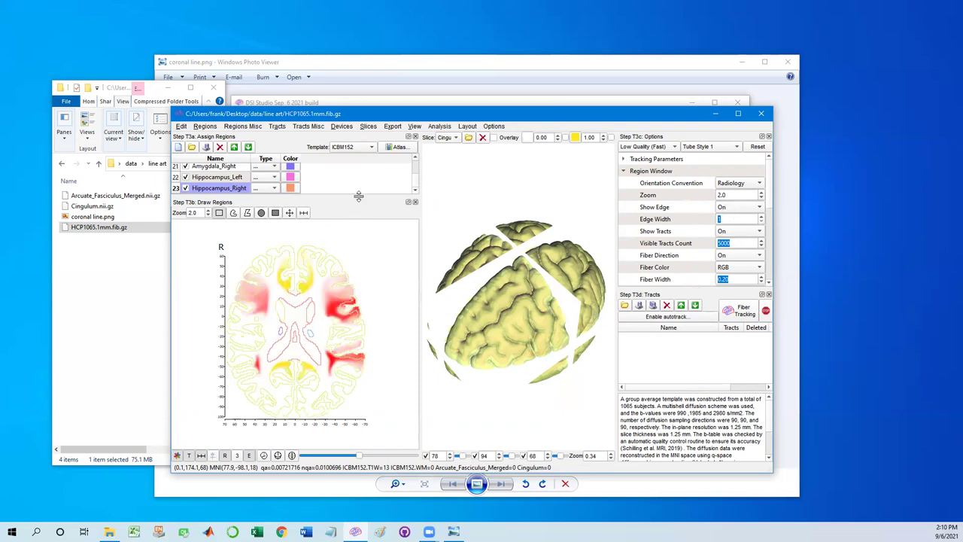
pyautogui.moveTo(359, 196); pyautogui.dragTo(361, 227)
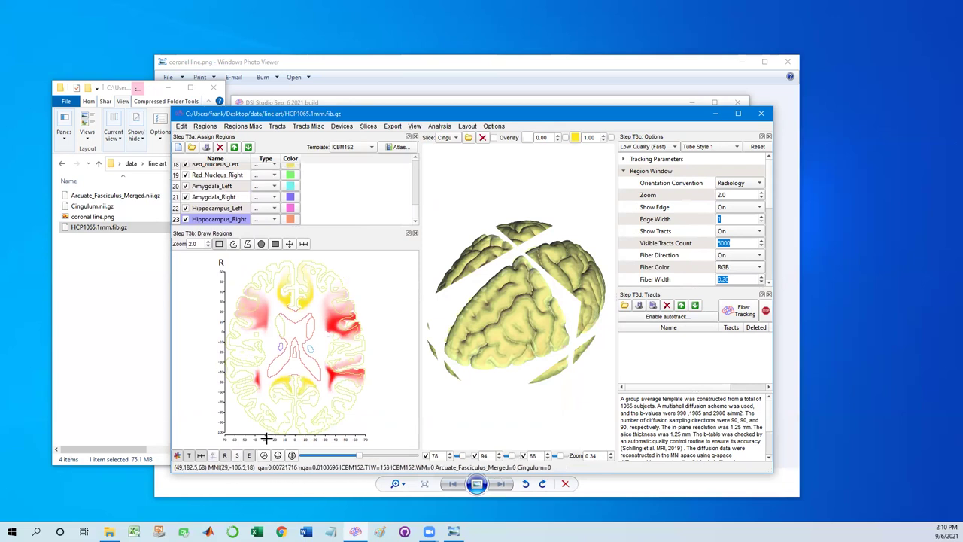
pyautogui.moveTo(419, 215); pyautogui.dragTo(418, 163)
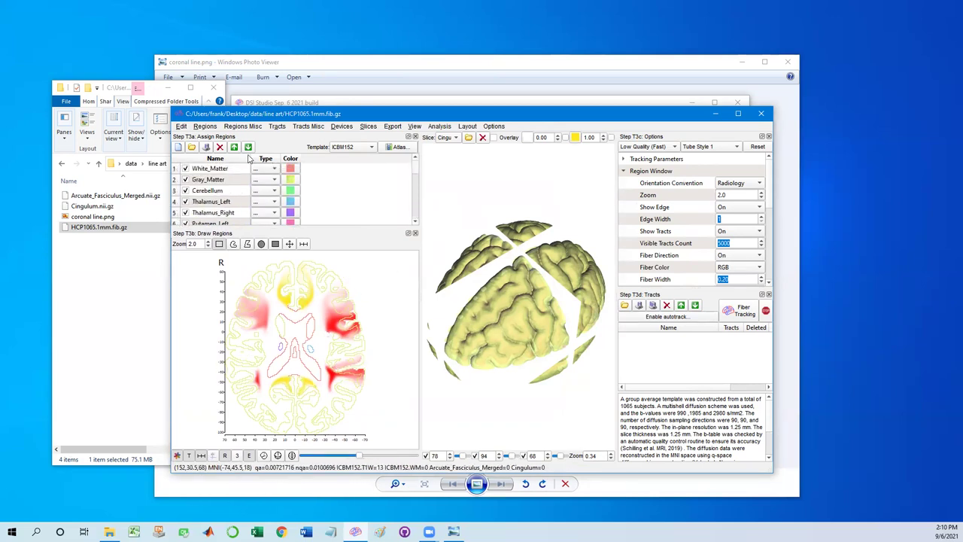
# Step: Colour the White_Matter and Gray_Matter regions black
pyautogui.doubleClick(290, 167)
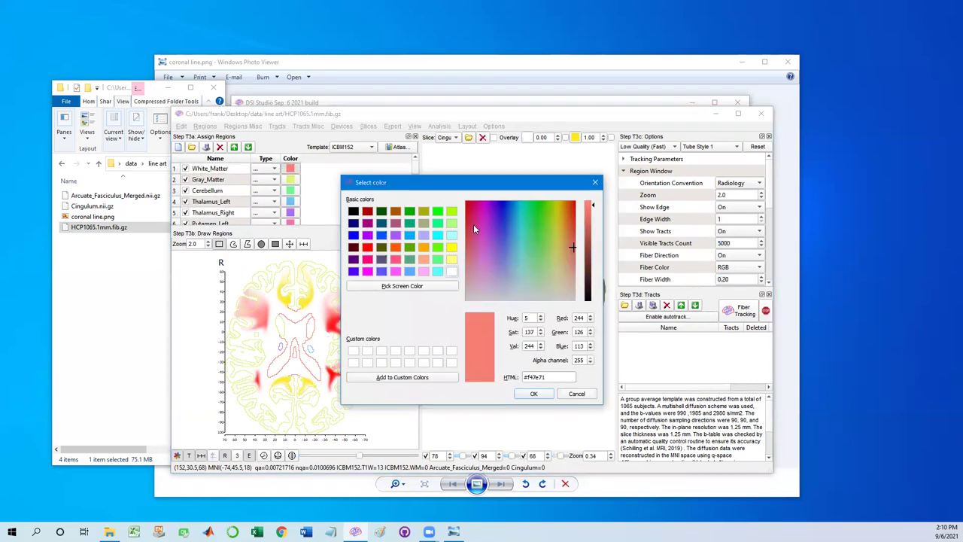
pyautogui.click(353, 211)
pyautogui.click(533, 392)
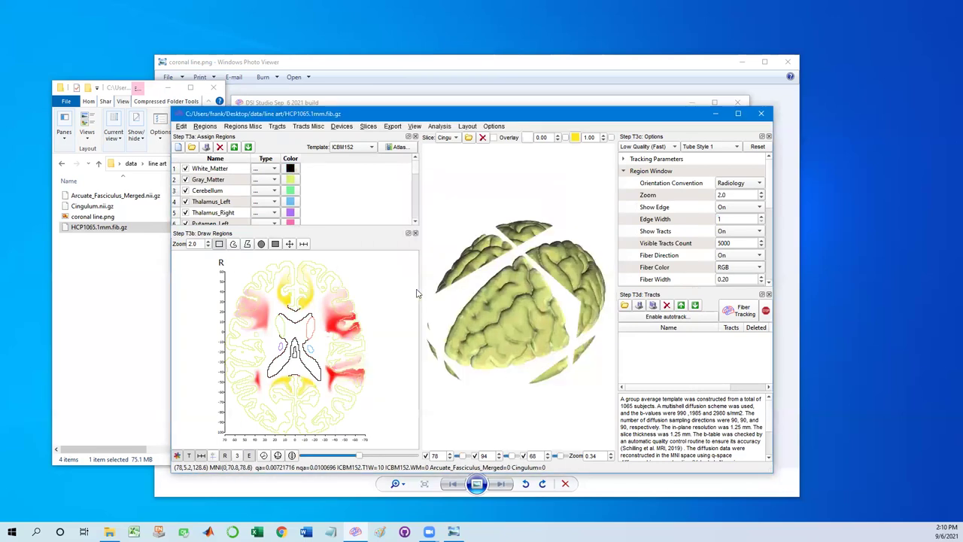
pyautogui.doubleClick(290, 180)
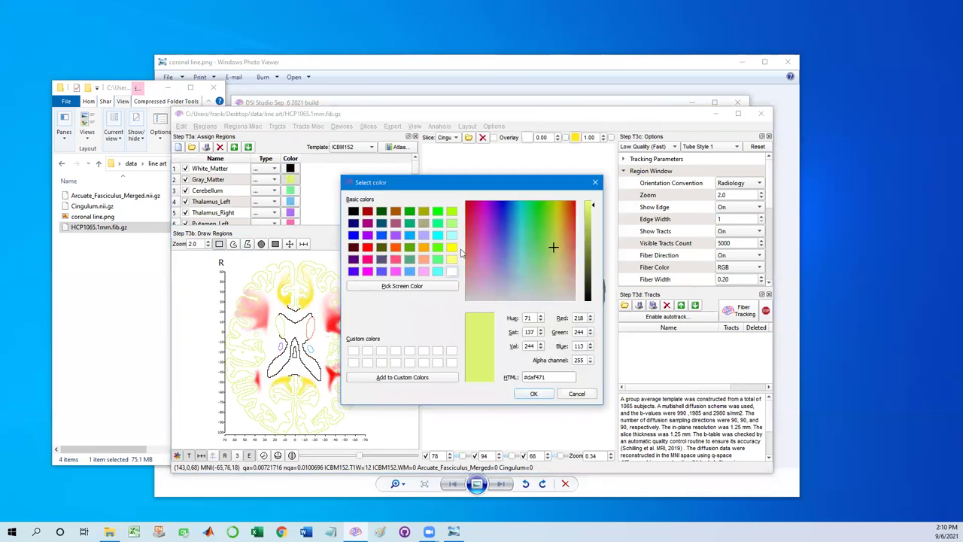
pyautogui.click(353, 211)
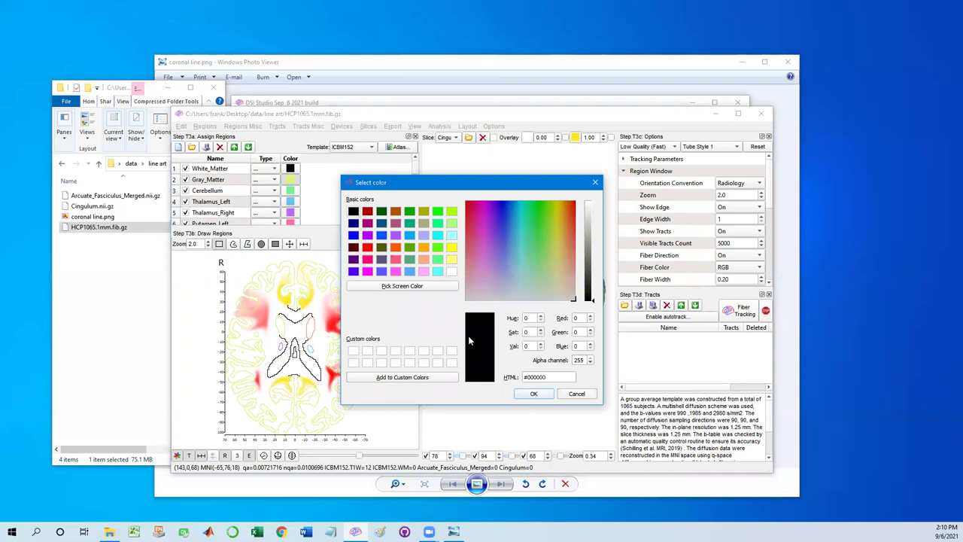
pyautogui.click(532, 393)
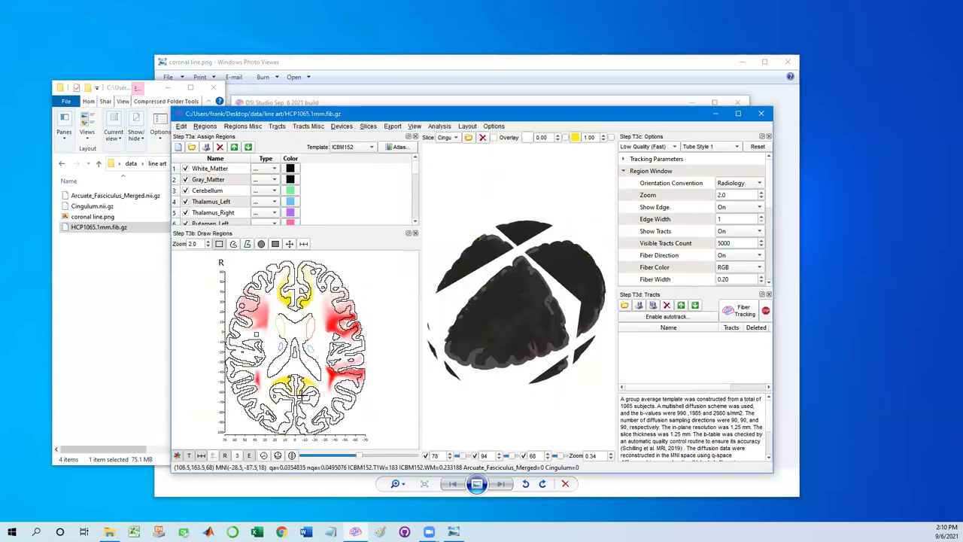
pyautogui.moveTo(521, 312); pyautogui.dragTo(540, 298)
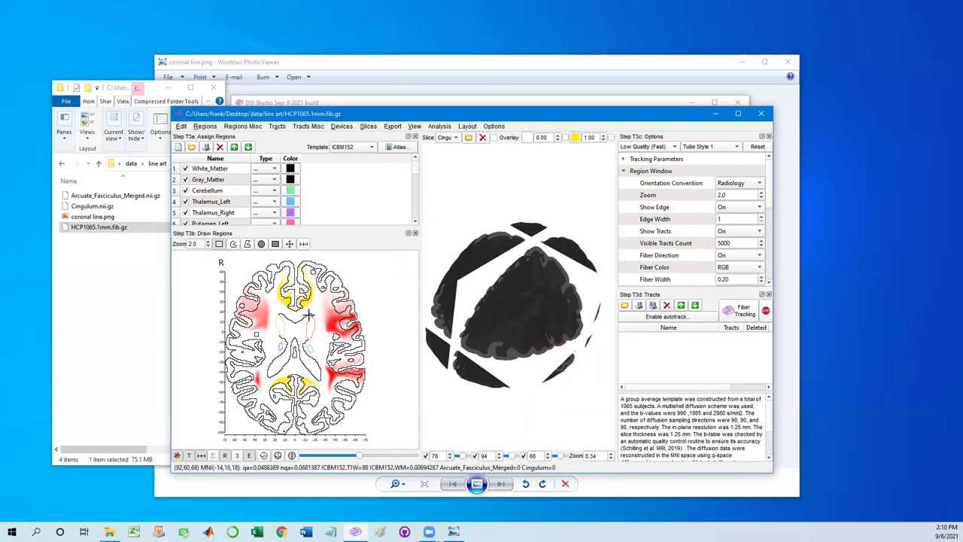
pyautogui.click(217, 173)
pyautogui.click(217, 195)
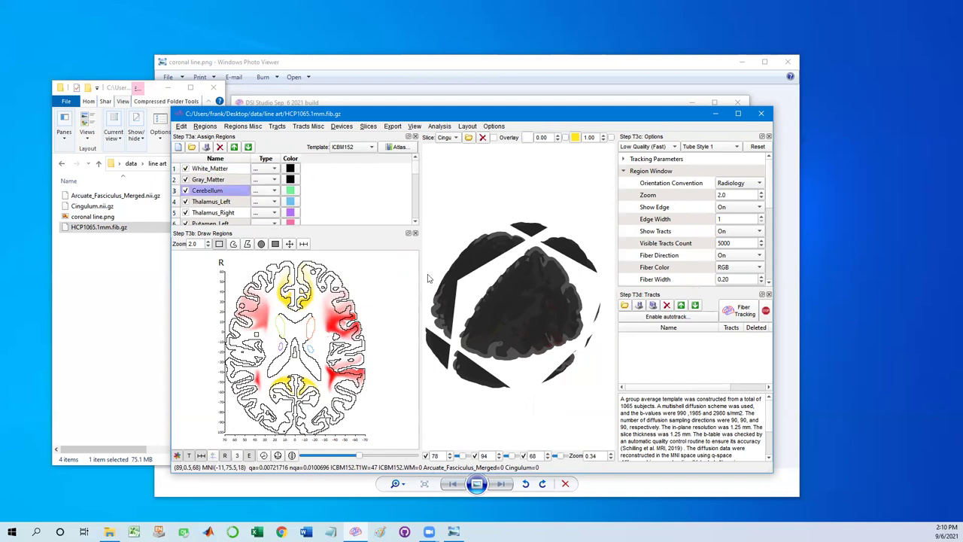
pyautogui.moveTo(542, 304)
pyautogui.mouseDown()
pyautogui.moveTo(528, 295)
pyautogui.moveTo(483, 304)
pyautogui.mouseUp()
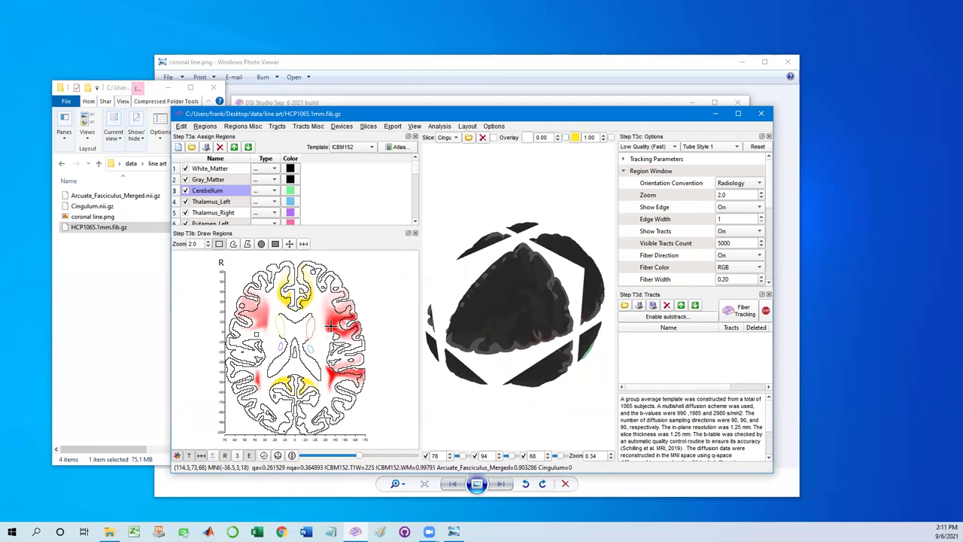
pyautogui.click(368, 126)
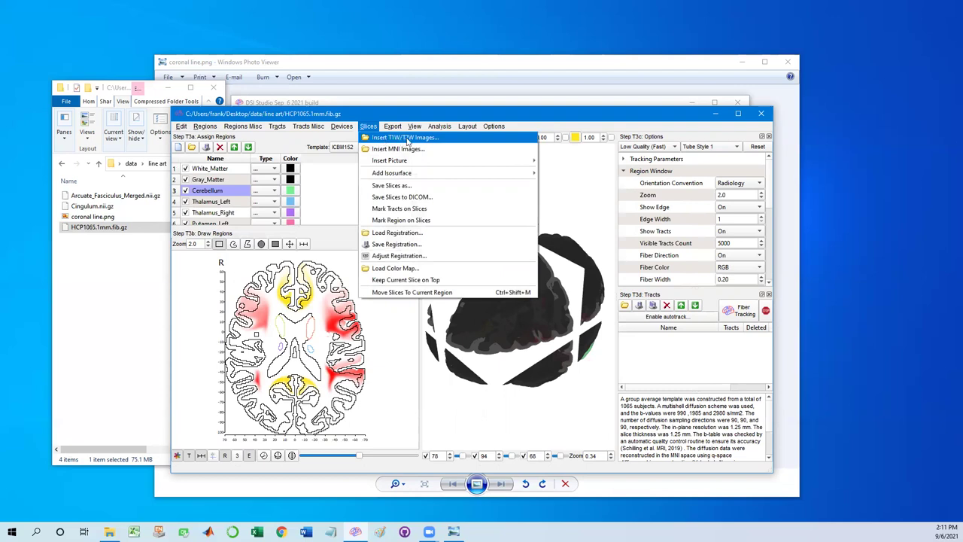
pyautogui.moveTo(508, 348)
pyautogui.mouseDown()
pyautogui.moveTo(531, 352)
pyautogui.moveTo(511, 346)
pyautogui.mouseUp()
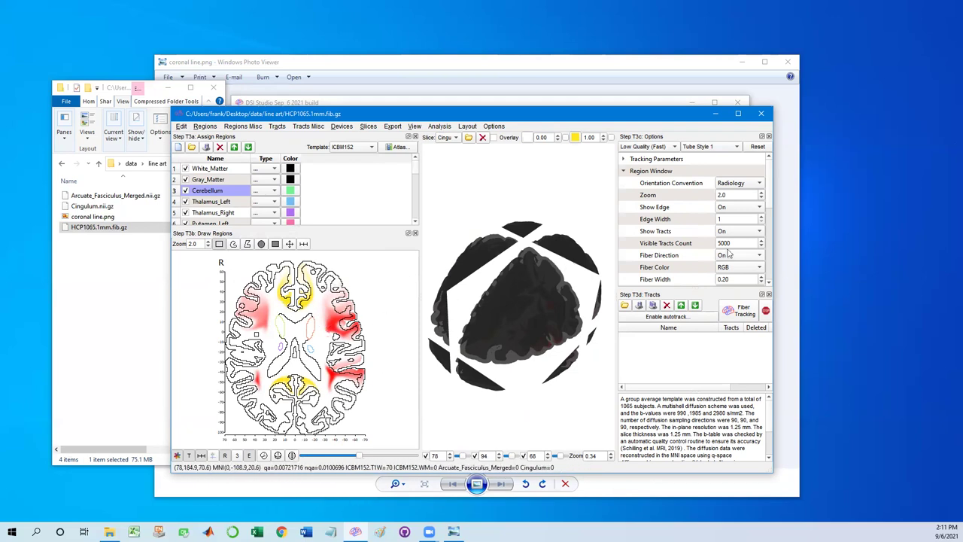
# Step: Set the Region Window Slice Layout to Mosaic 4
pyautogui.moveTo(771, 200)
pyautogui.mouseDown()
pyautogui.moveTo(770, 256)
pyautogui.moveTo(775, 236)
pyautogui.mouseUp()
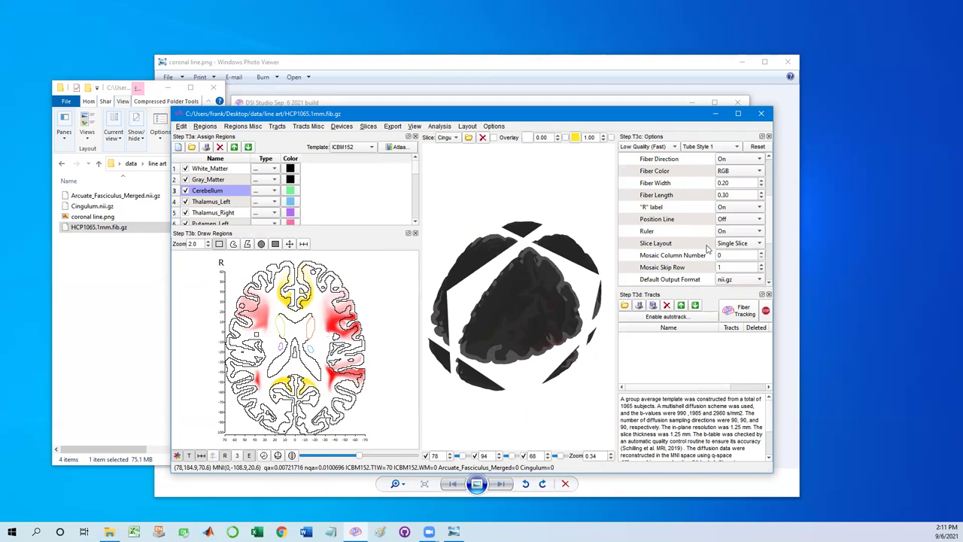
pyautogui.moveTo(770, 235); pyautogui.dragTo(775, 242)
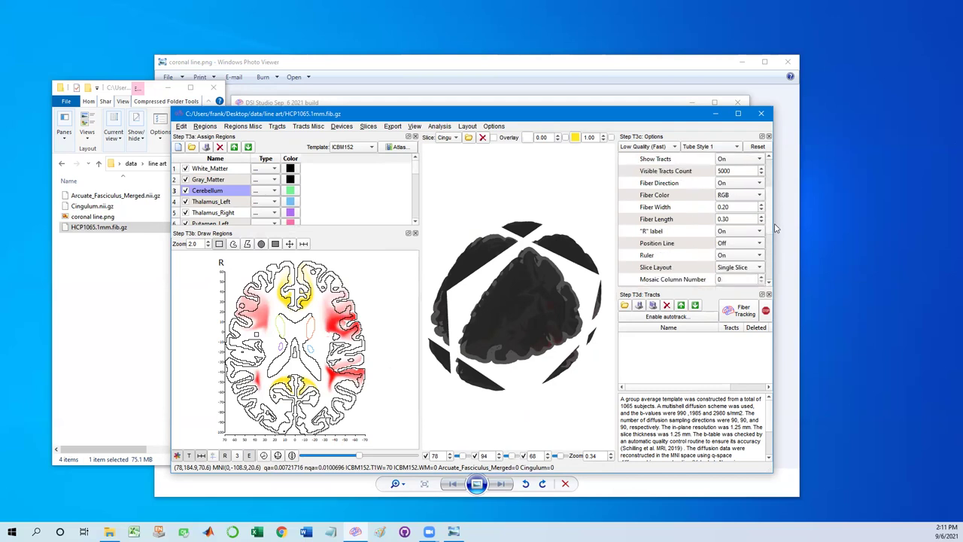
pyautogui.click(740, 235)
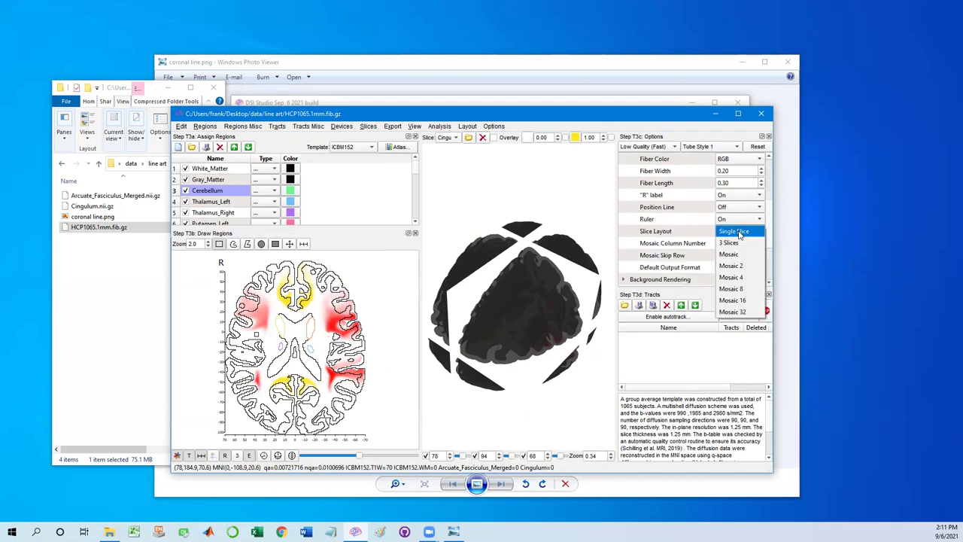
pyautogui.click(737, 277)
# Step: Compare the Mosaic 8 and Mosaic 2 layouts, then return to Mosaic 4
pyautogui.click(738, 234)
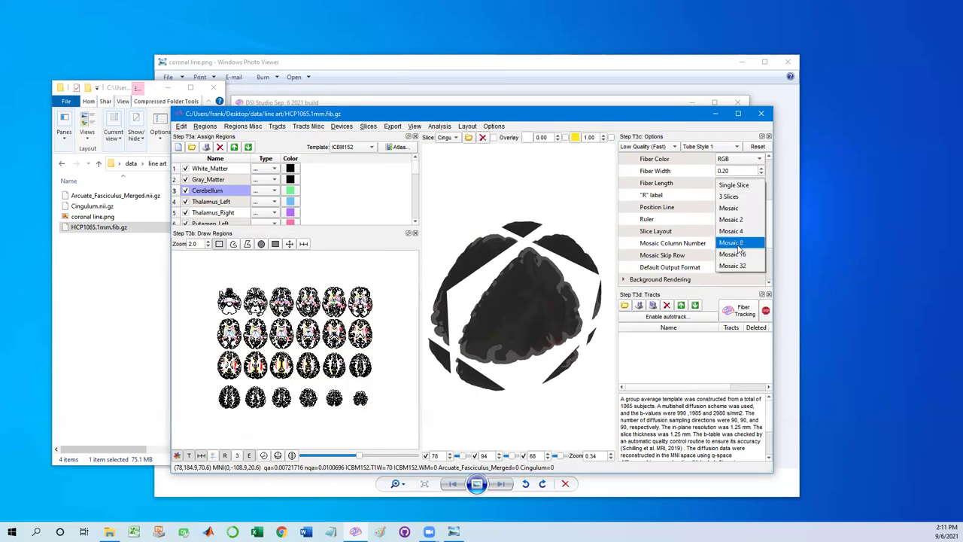
pyautogui.click(736, 243)
pyautogui.click(741, 232)
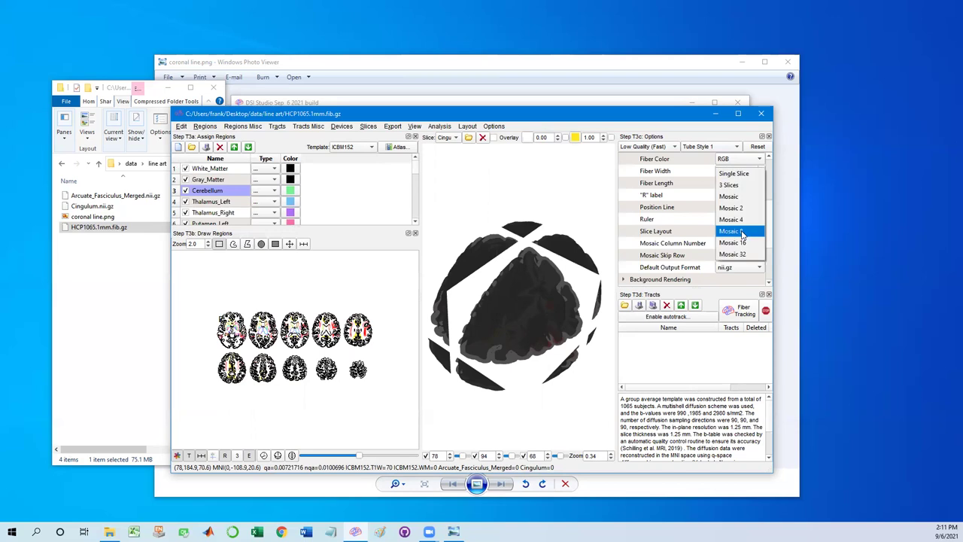
pyautogui.click(739, 219)
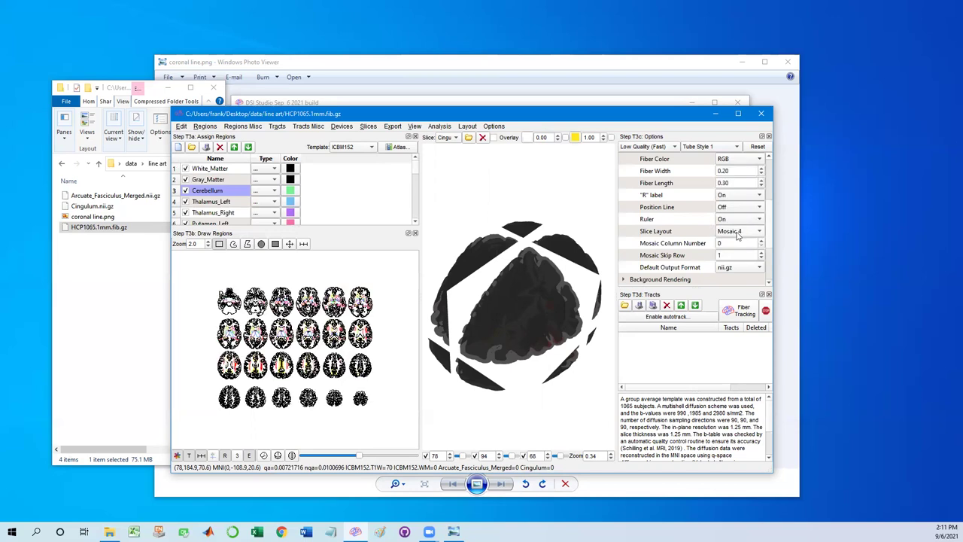
pyautogui.click(738, 234)
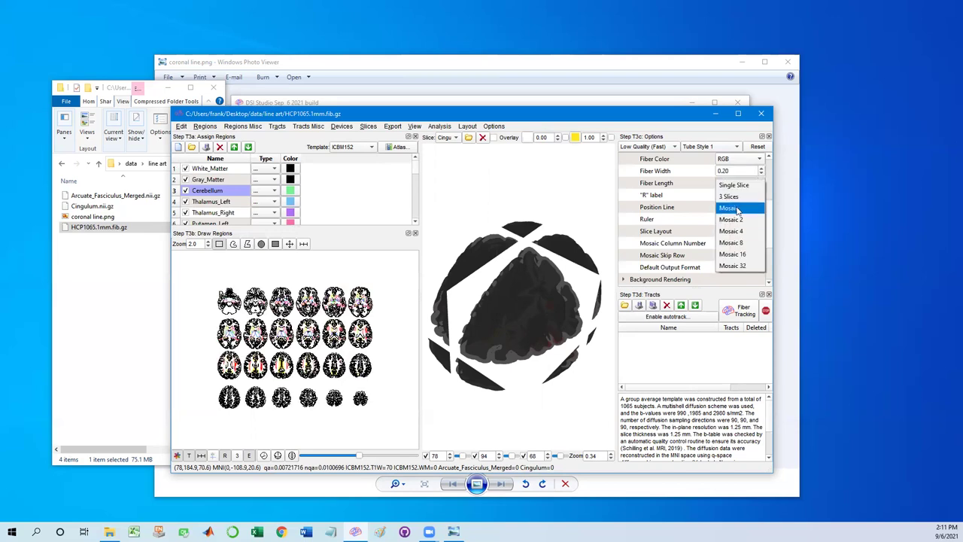
pyautogui.click(736, 220)
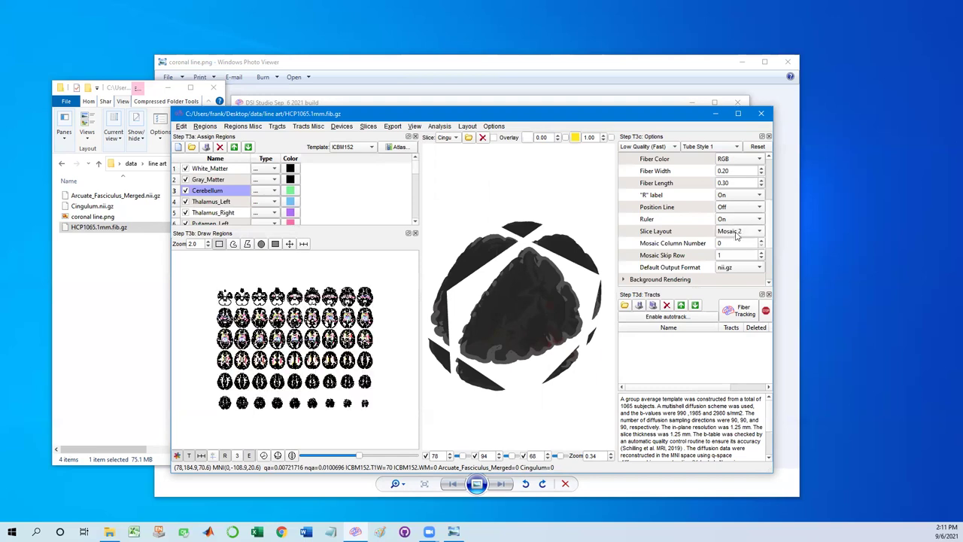
pyautogui.click(737, 234)
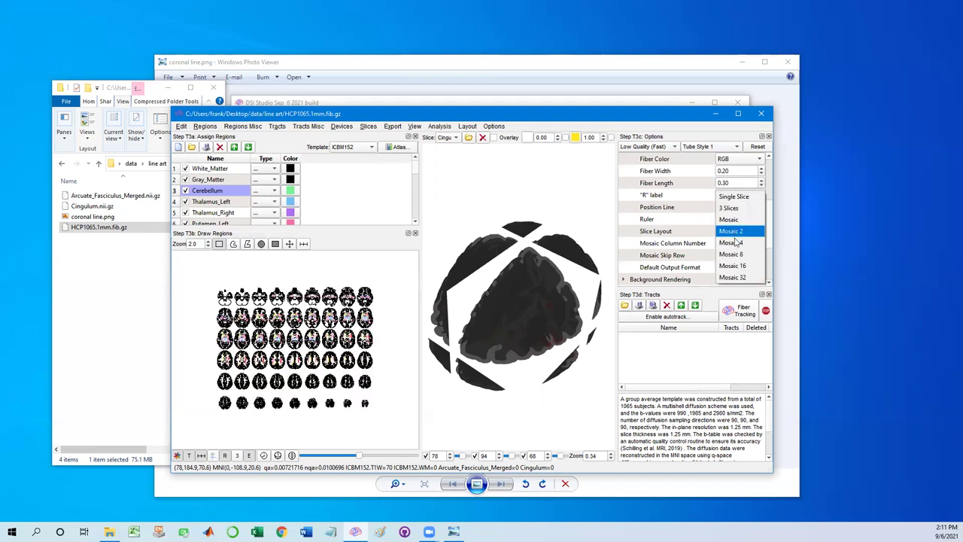
pyautogui.click(738, 243)
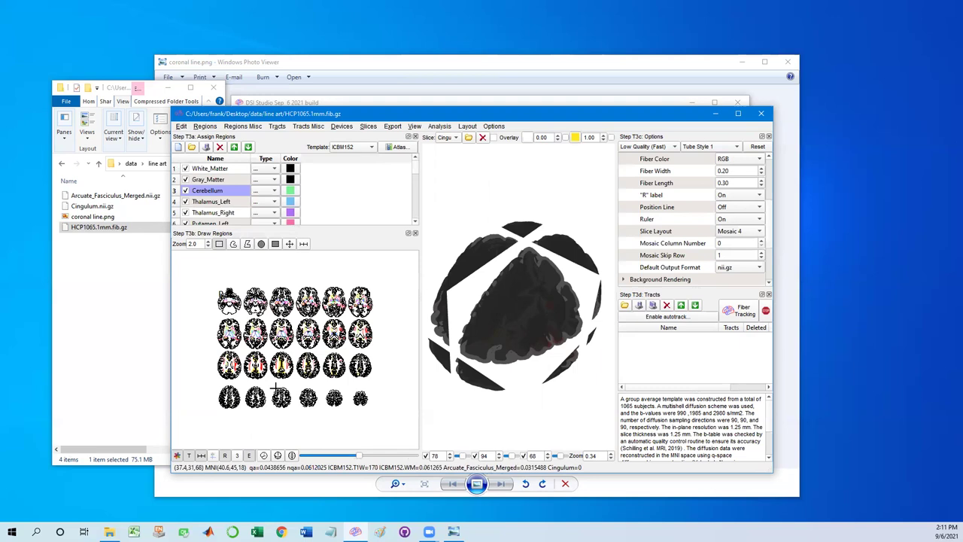
pyautogui.scroll(2, 275, 387)
# Step: Raise the Draw Regions zoom to 5.0 to enlarge the mosaic slices
pyautogui.click(209, 244)
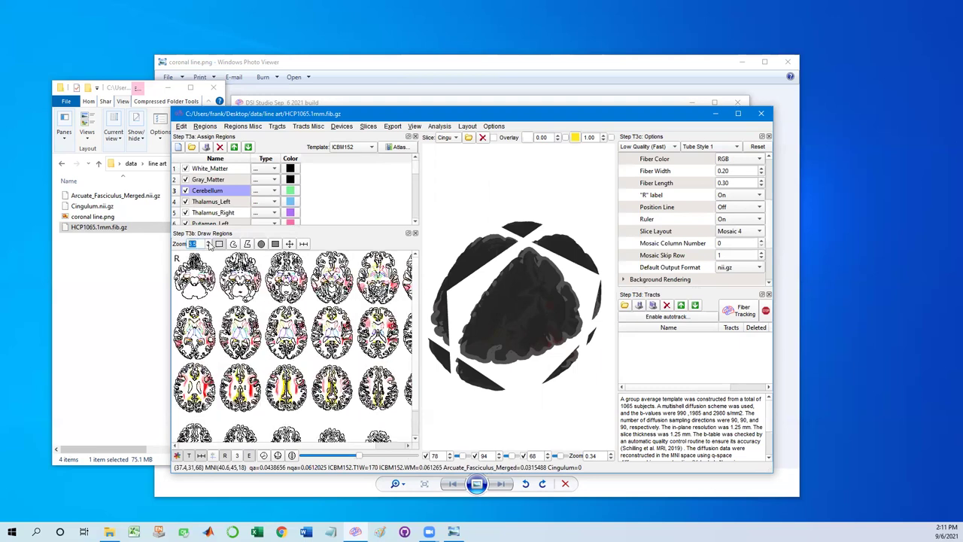
pyautogui.click(209, 243)
pyautogui.click(209, 246)
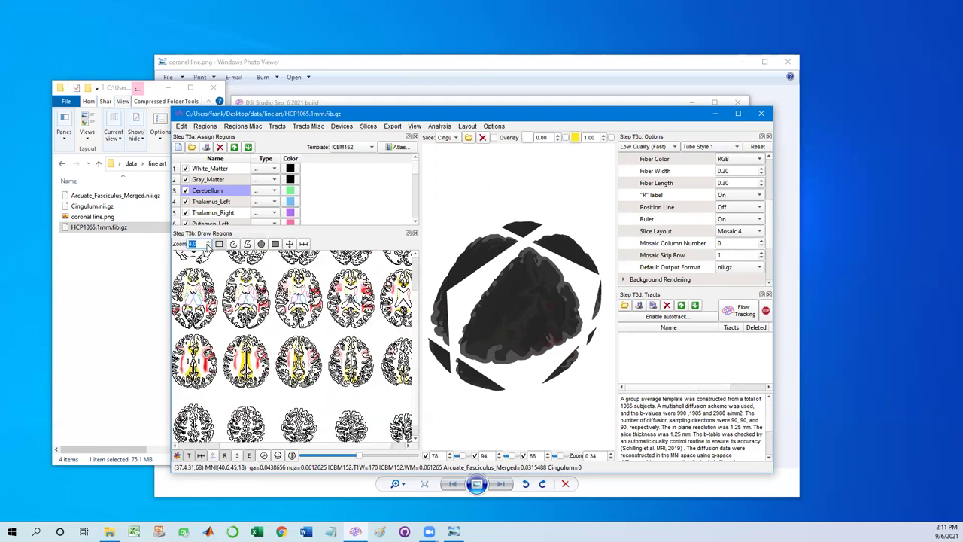
pyautogui.click(208, 243)
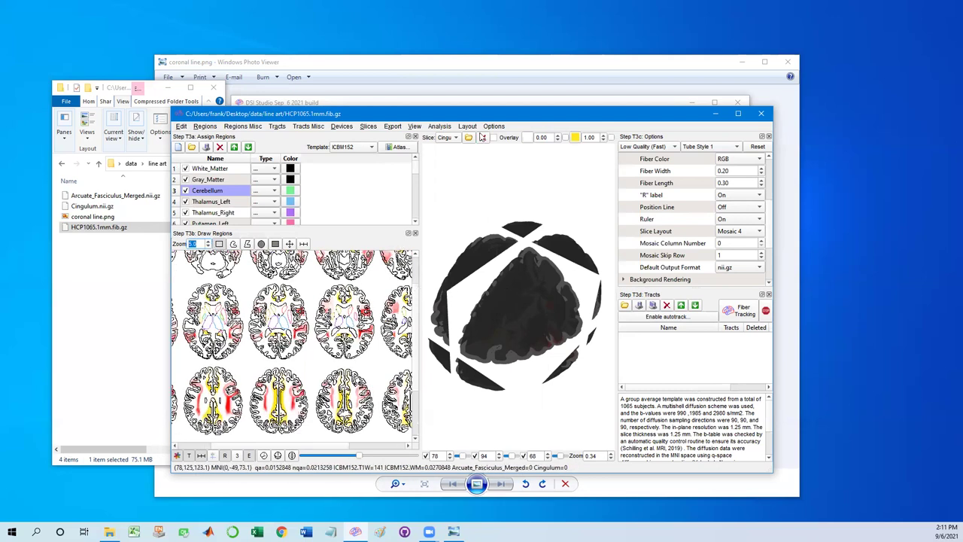
pyautogui.click(414, 126)
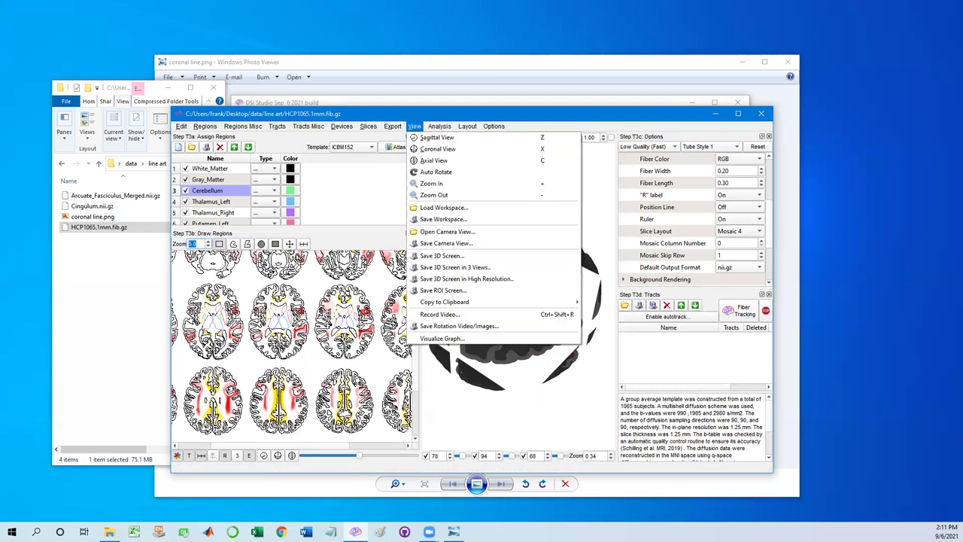
pyautogui.moveTo(445, 301)
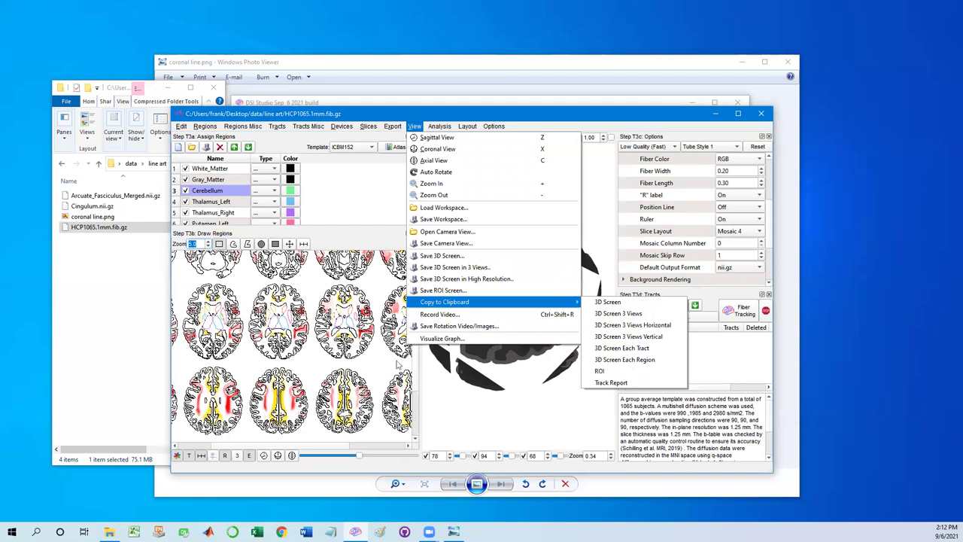
pyautogui.press('Escape')
pyautogui.press('Escape')
# Step: Scroll to further axial slices and drag the splitter up for a taller mosaic panel
pyautogui.scroll(-1, 411, 407)
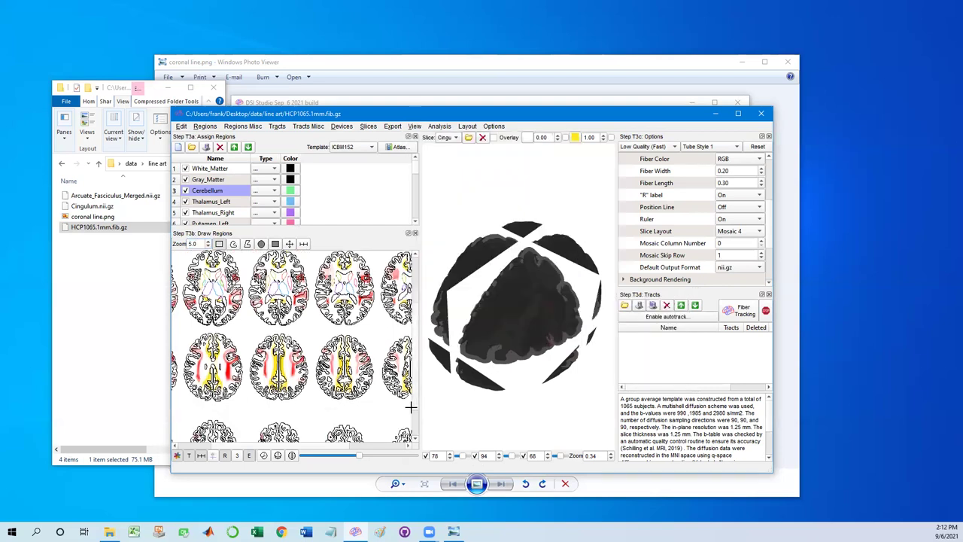
pyautogui.scroll(-1, 411, 407)
pyautogui.scroll(-1, 412, 403)
pyautogui.scroll(-1, 414, 399)
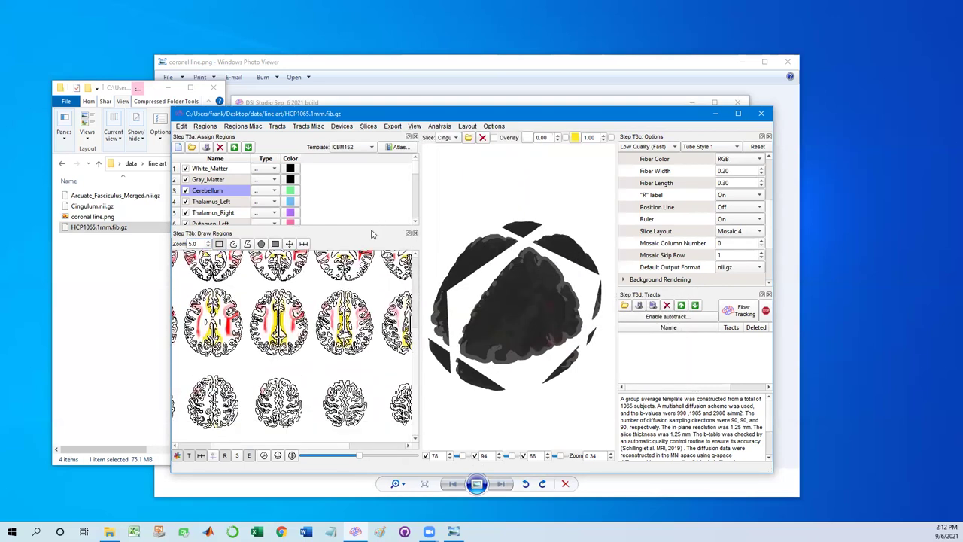
pyautogui.moveTo(376, 227); pyautogui.dragTo(379, 190)
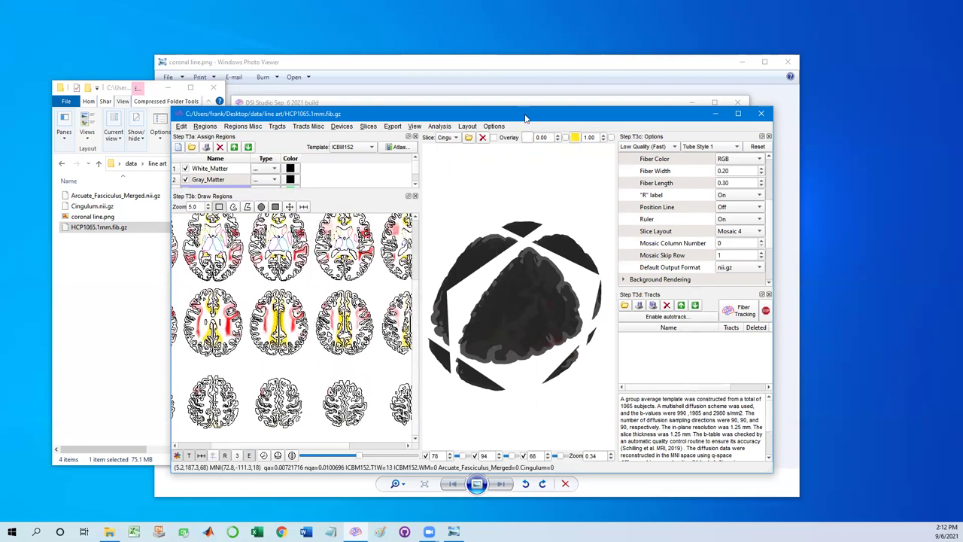
pyautogui.moveTo(525, 289); pyautogui.dragTo(548, 334)
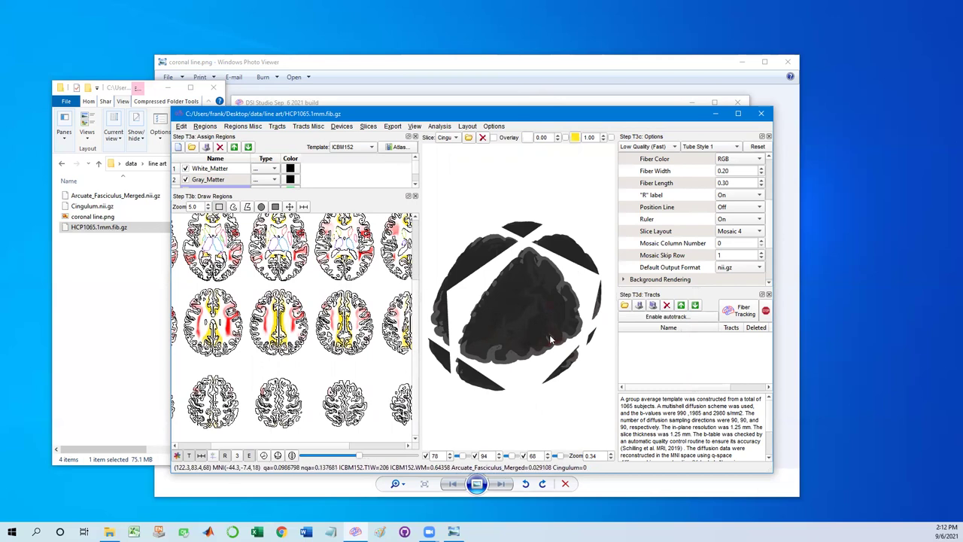